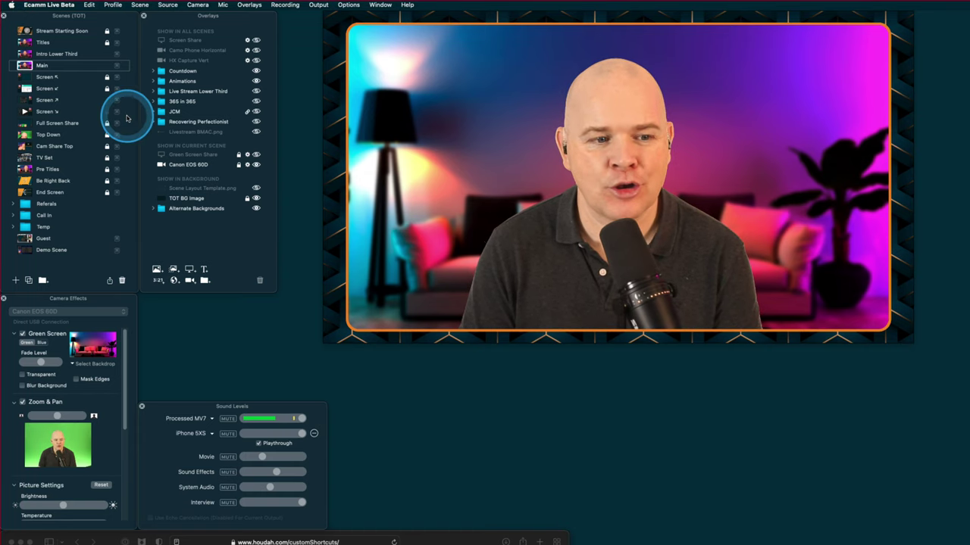
Examine the profile commands, the saved profiles with their shortcuts, and the effect settings of the Canon EOS 60D camera
{"action": "left_click", "coordinate": [114, 5]}
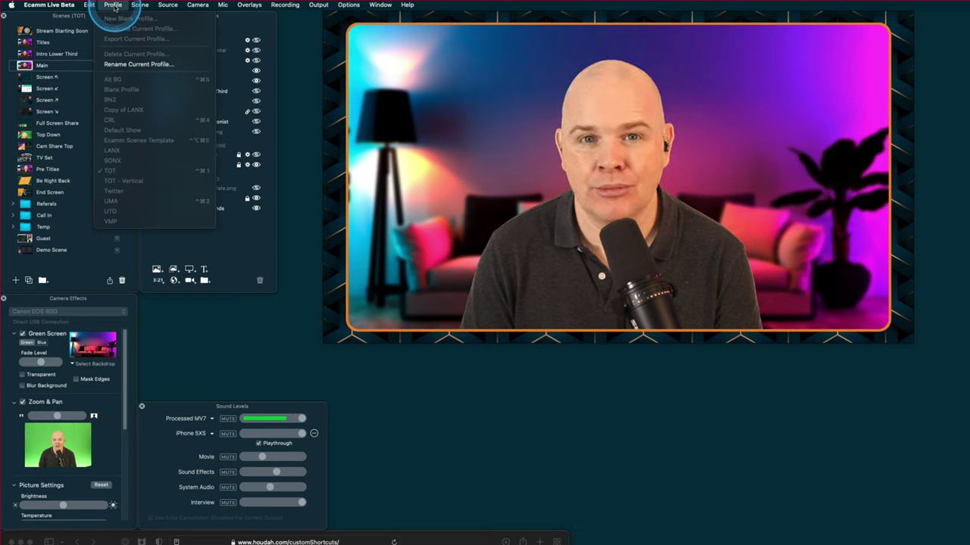
{"action": "mouse_move", "coordinate": [142, 12]}
{"action": "mouse_move", "coordinate": [112, 6]}
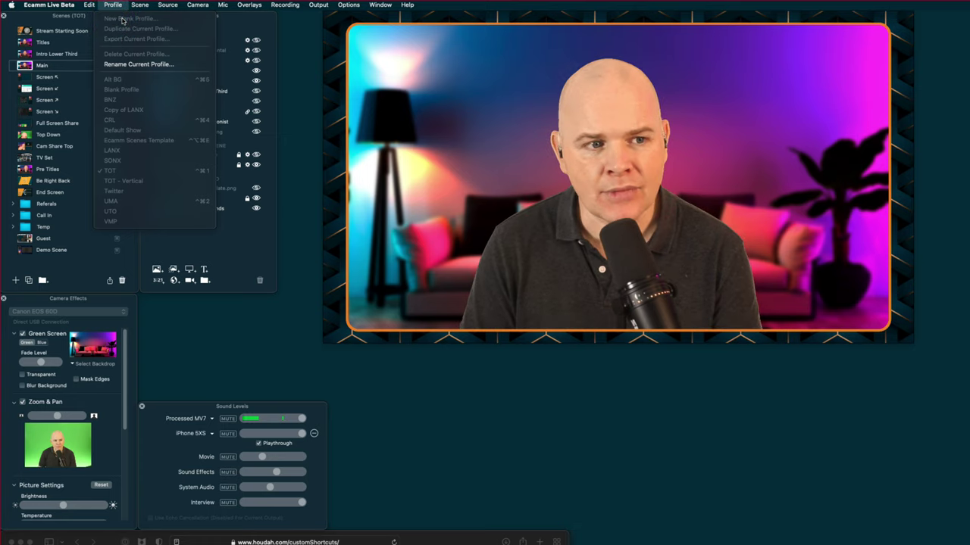
{"action": "left_click", "coordinate": [123, 20]}
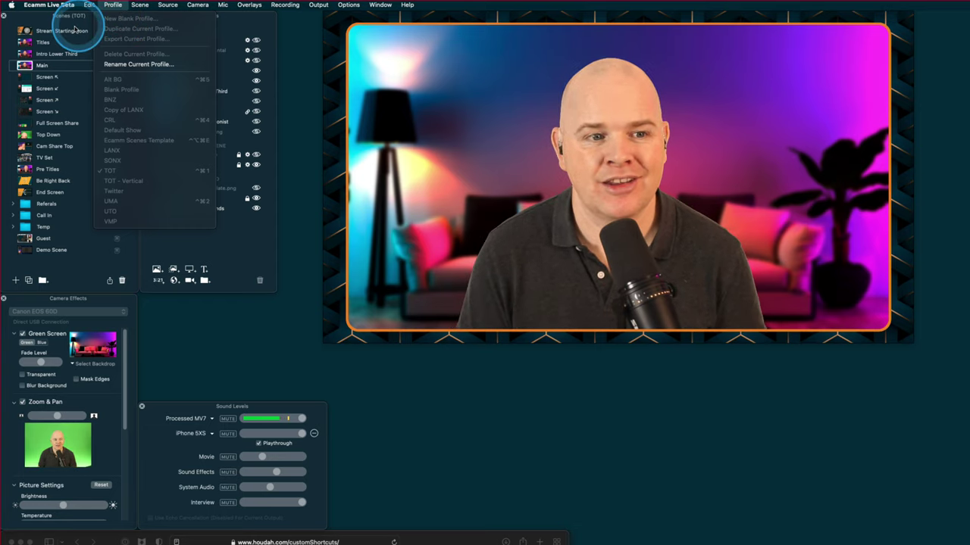
{"action": "left_click", "coordinate": [247, 25]}
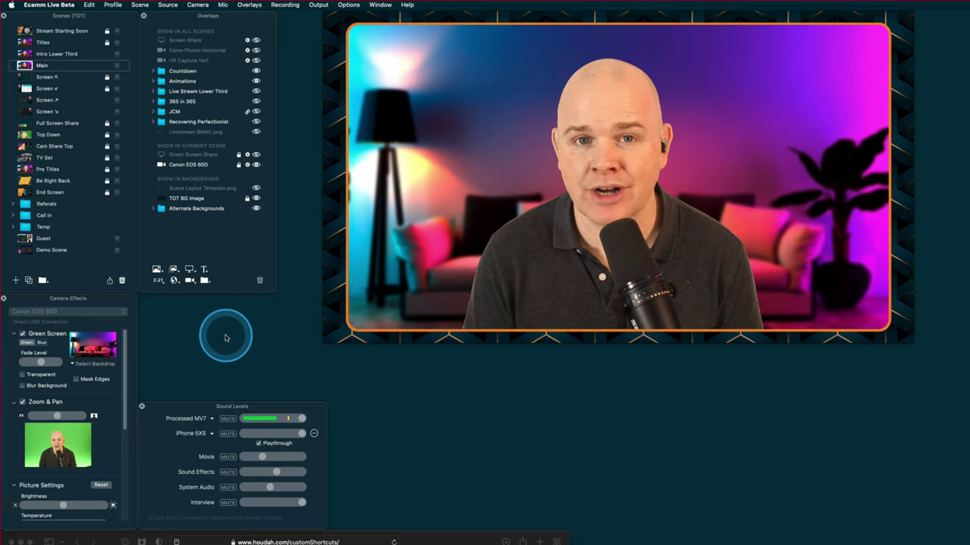
{"action": "left_click", "coordinate": [116, 7]}
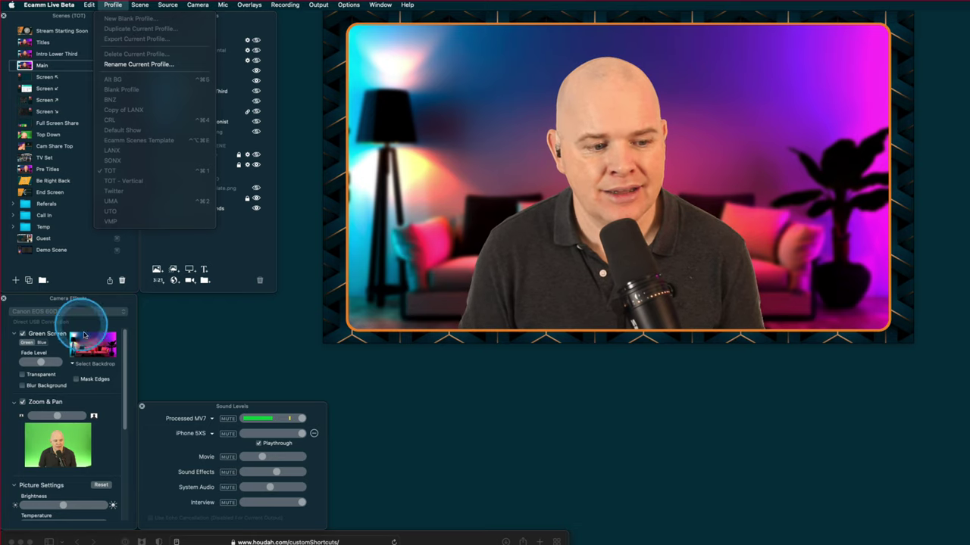
{"action": "left_click", "coordinate": [125, 362]}
{"action": "left_click_drag", "start_coordinate": [125, 362], "coordinate": [125, 441]}
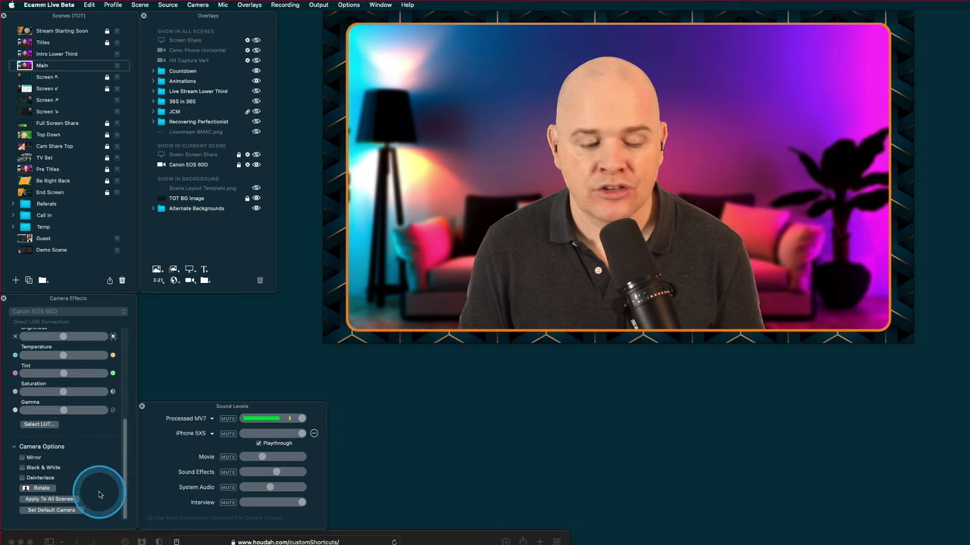
{"action": "left_click_drag", "start_coordinate": [129, 481], "coordinate": [127, 389]}
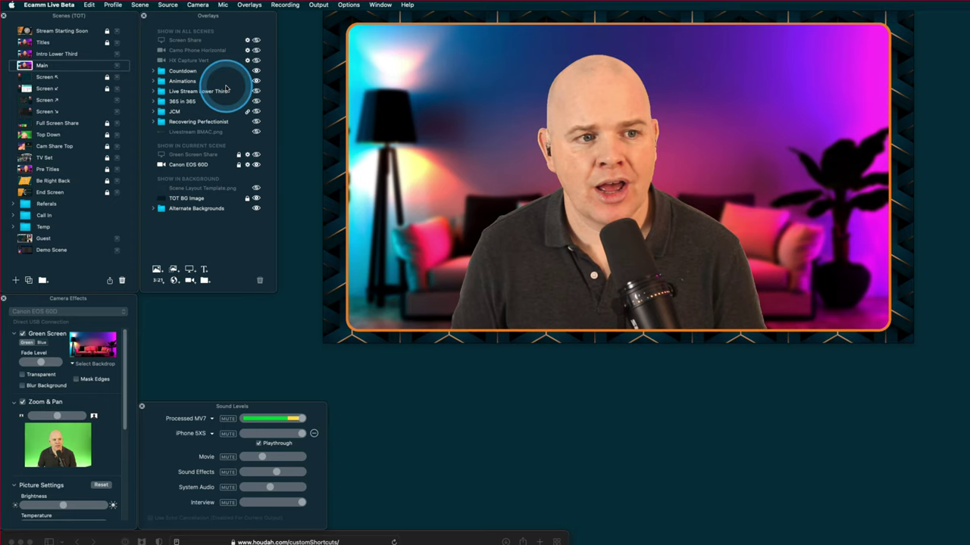
Examine which profile, scene, source and microphone commands have keyboard shortcuts assigned
{"action": "left_click", "coordinate": [114, 6]}
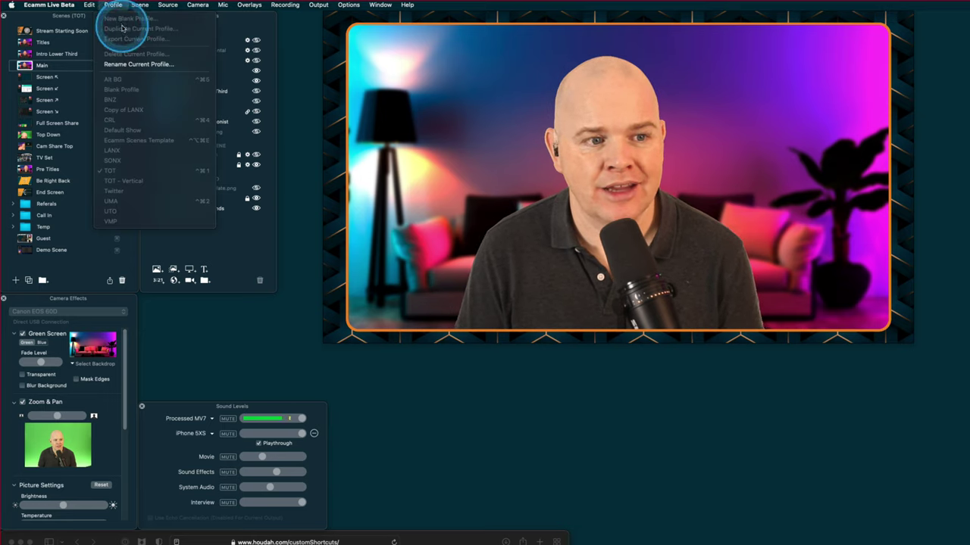
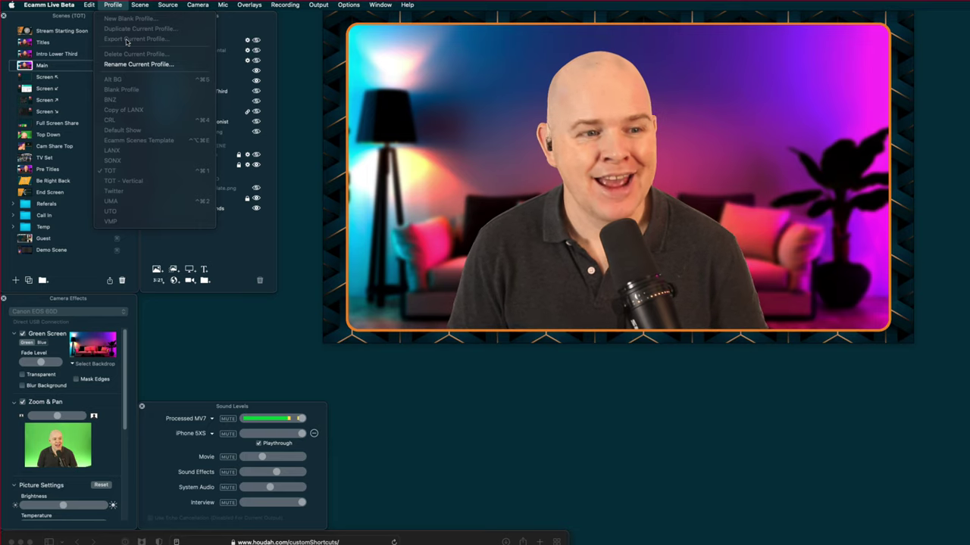
{"action": "left_click", "coordinate": [126, 44]}
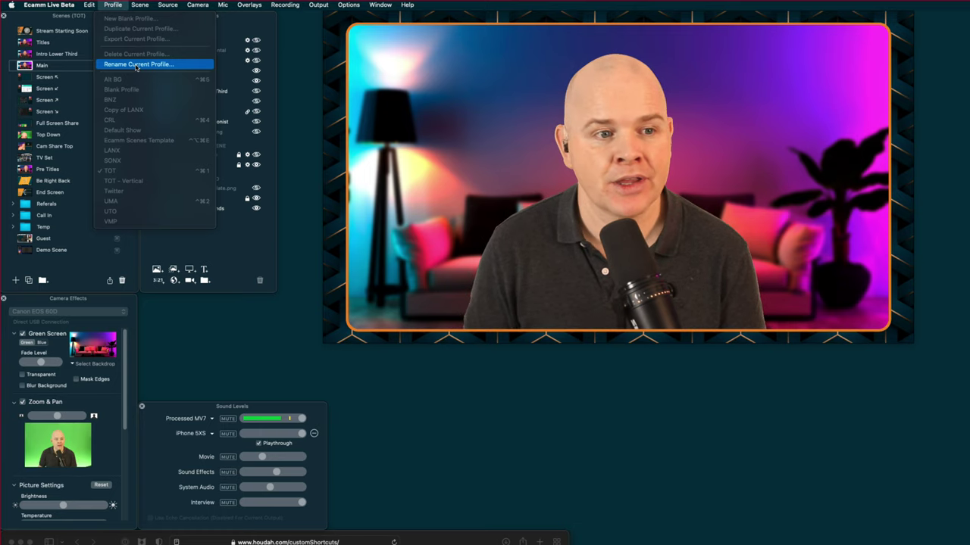
{"action": "left_click", "coordinate": [140, 6]}
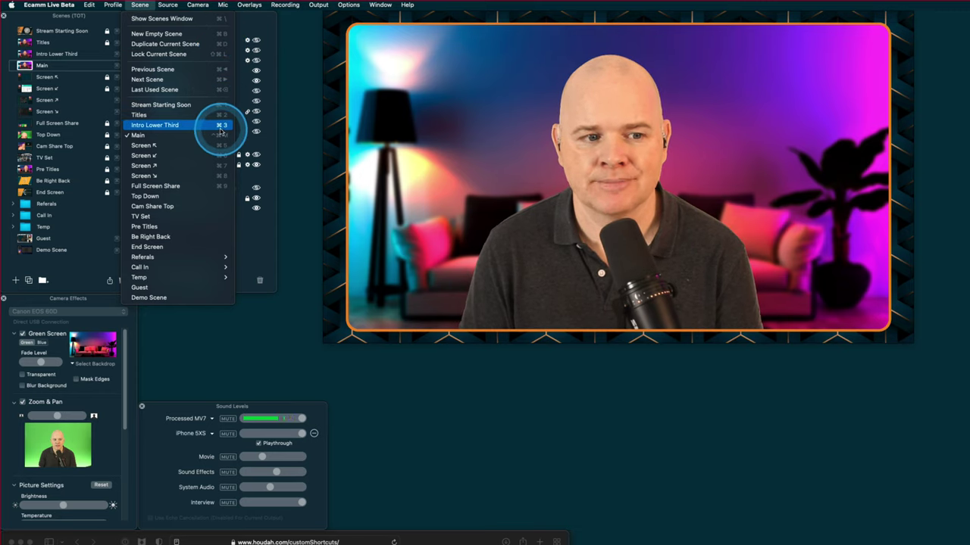
{"action": "mouse_move", "coordinate": [219, 9]}
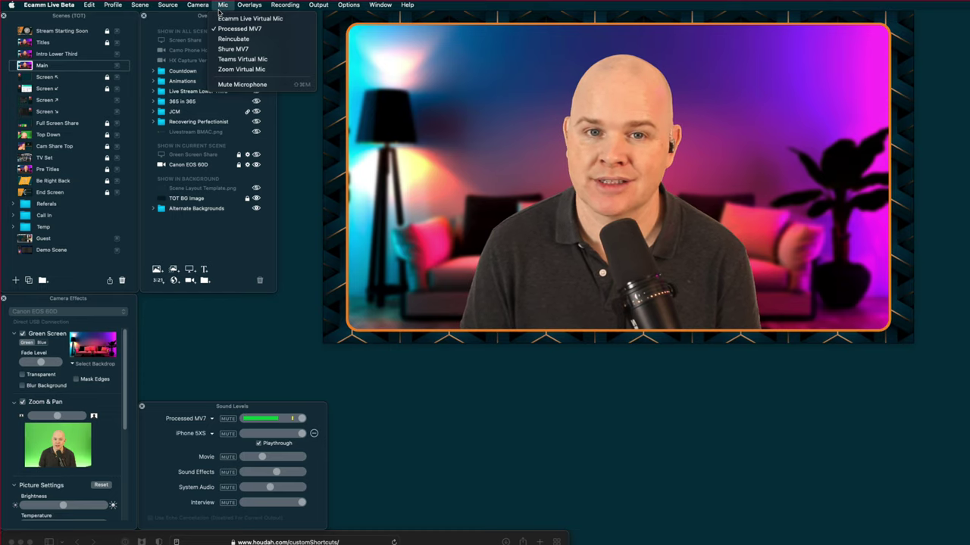
{"action": "left_click", "coordinate": [173, 8]}
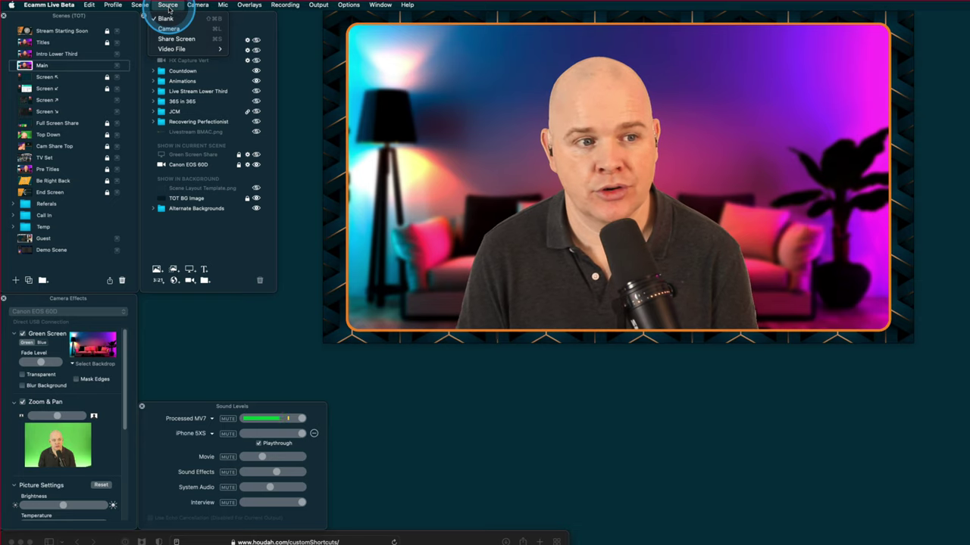
{"action": "mouse_move", "coordinate": [114, 6]}
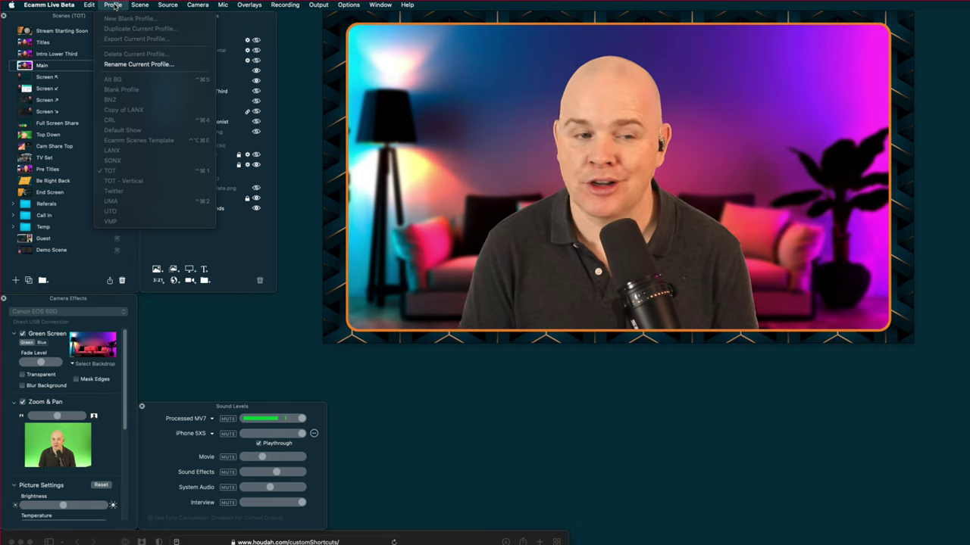
{"action": "left_click", "coordinate": [114, 6]}
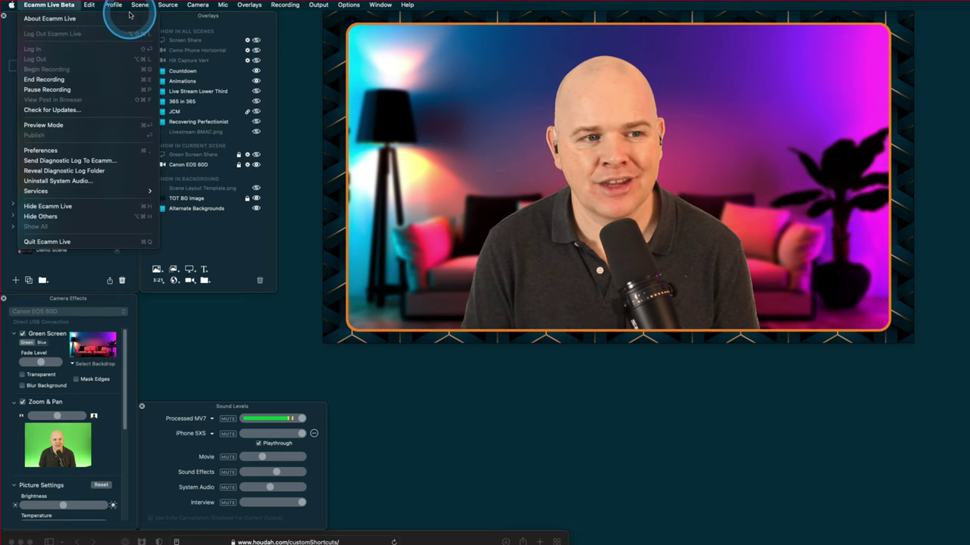
{"action": "left_click", "coordinate": [115, 6]}
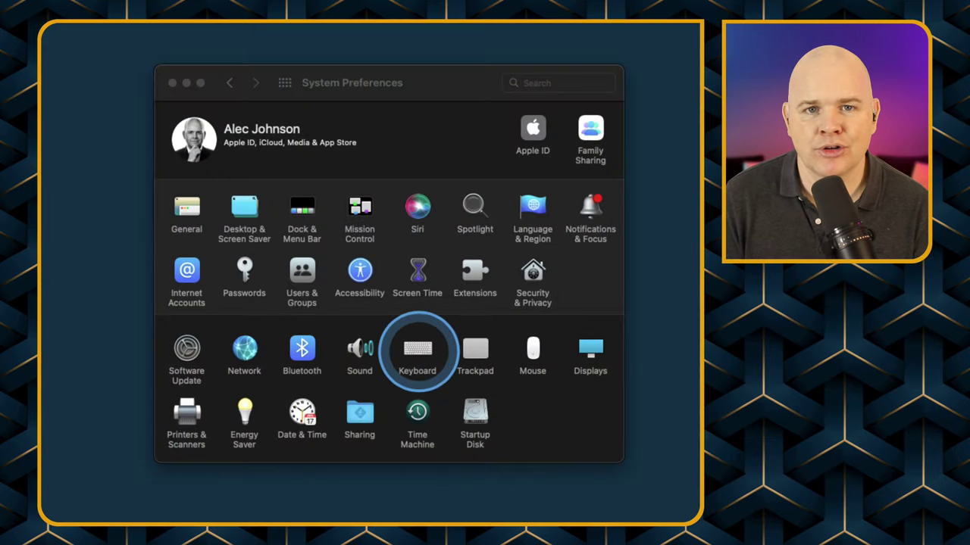
Open the keyboard shortcut settings in System Preferences, look through the shortcut categories and show the App Shortcuts list
{"action": "left_click", "coordinate": [418, 349]}
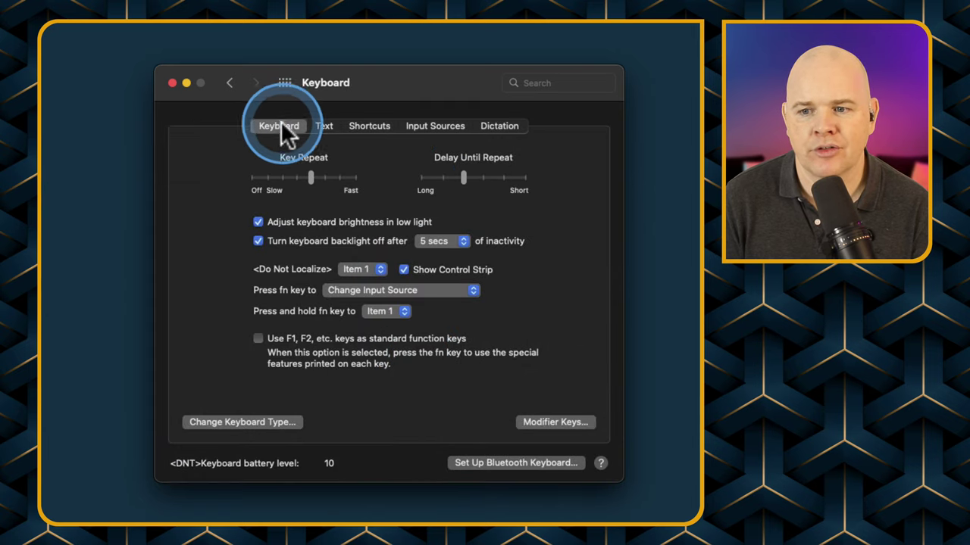
{"action": "left_click", "coordinate": [378, 126]}
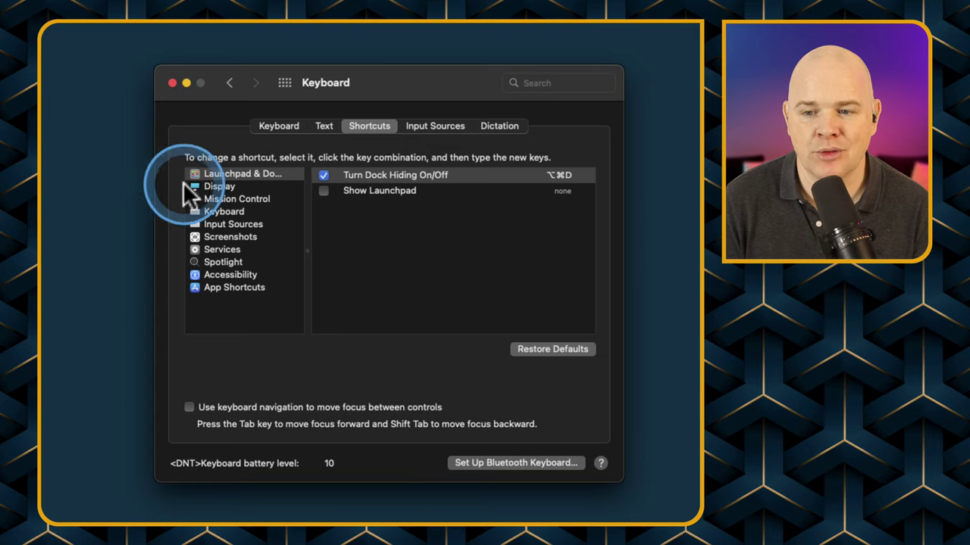
{"action": "left_click", "coordinate": [220, 187]}
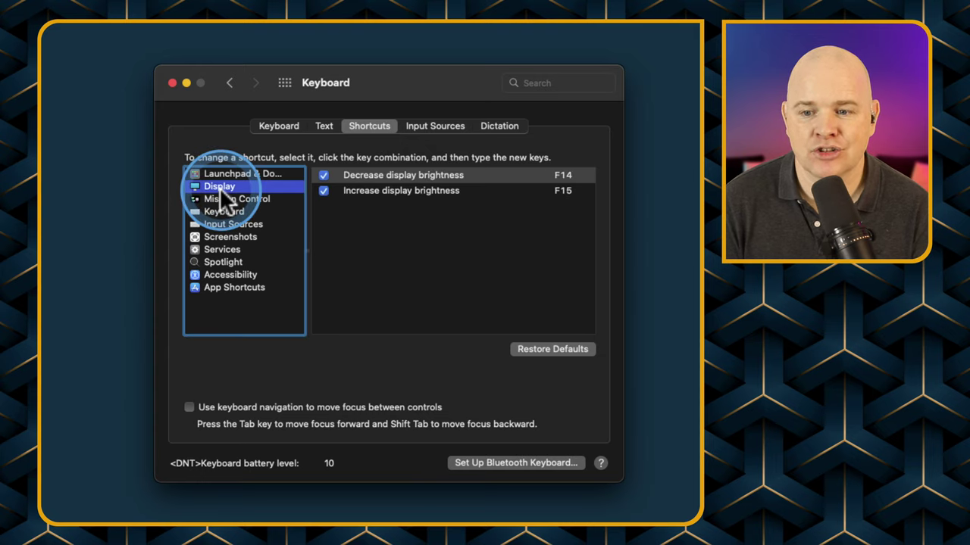
{"action": "left_click", "coordinate": [222, 199]}
{"action": "left_click", "coordinate": [225, 212]}
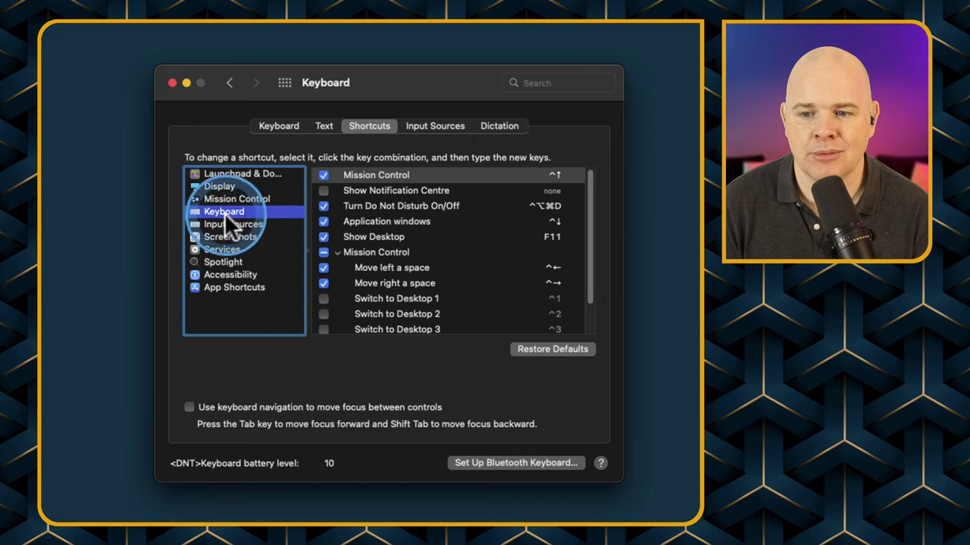
{"action": "left_click", "coordinate": [222, 235]}
{"action": "left_click", "coordinate": [222, 249]}
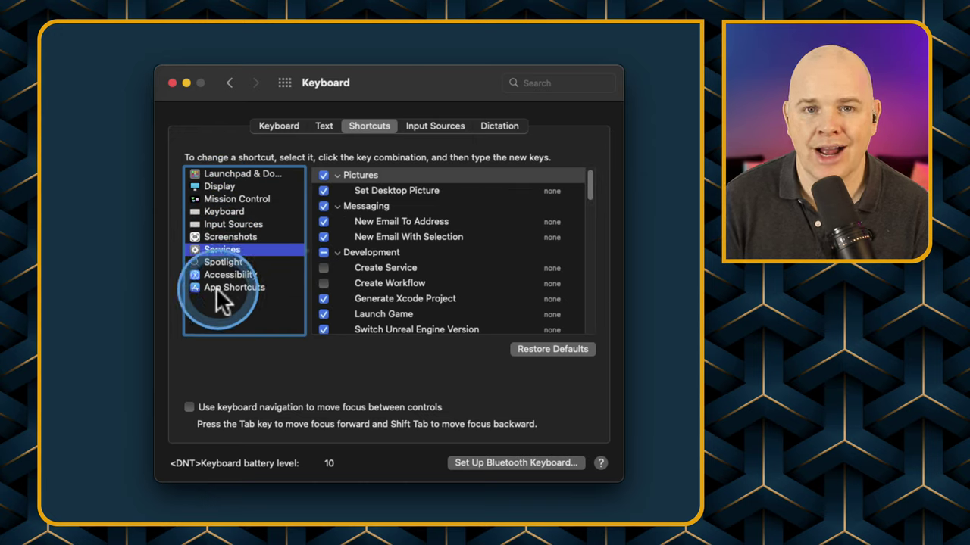
{"action": "left_click", "coordinate": [220, 292]}
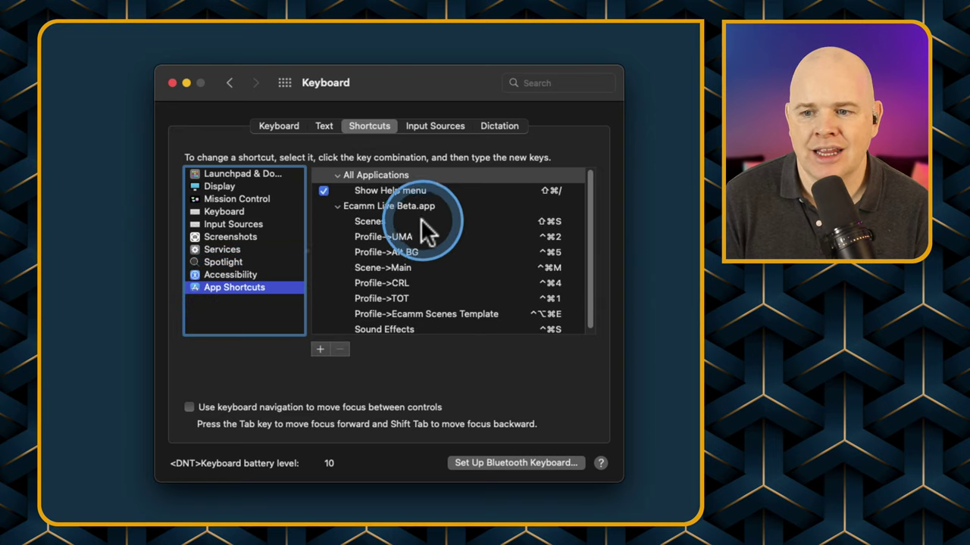
{"action": "scroll", "coordinate": [426, 231], "scroll_direction": "down", "scroll_amount": 1}
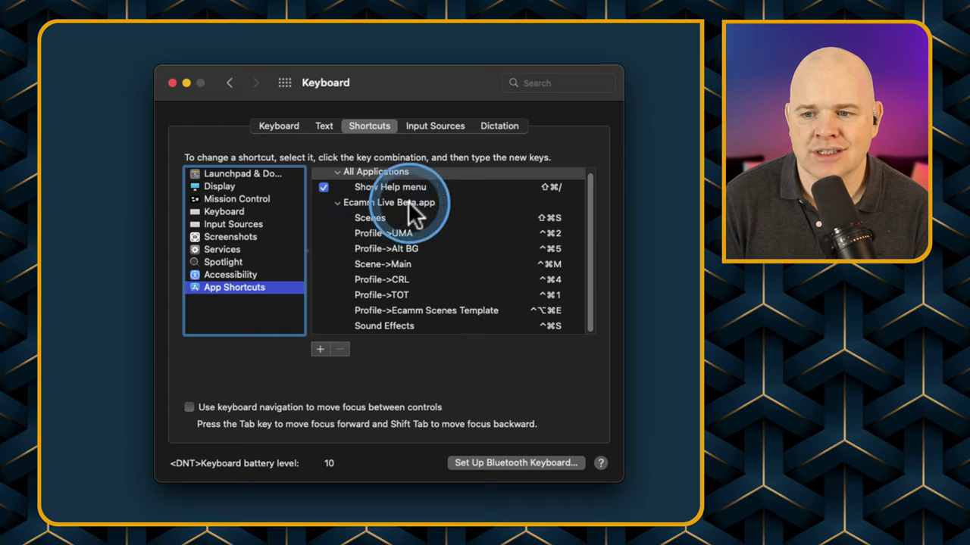
Add an app shortcut for Ecamm Live Beta.app with the menu title HELLO and the key combination Control+Option+Command+H
{"action": "left_click", "coordinate": [319, 349]}
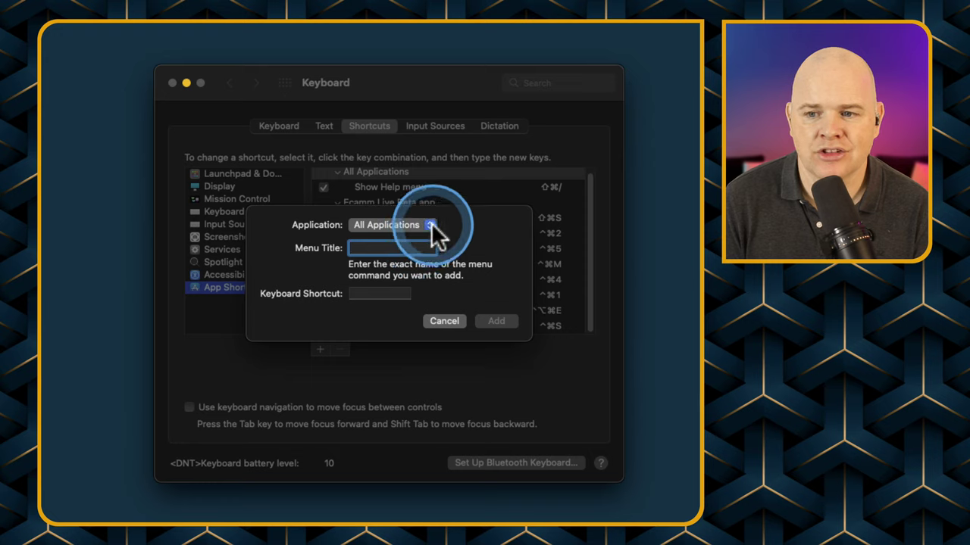
{"action": "left_click", "coordinate": [447, 320]}
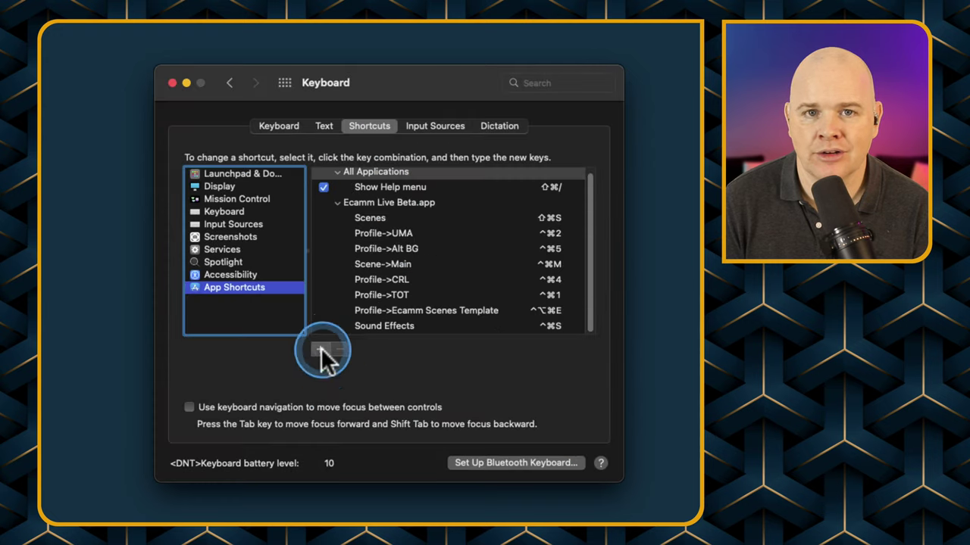
{"action": "left_click", "coordinate": [320, 349]}
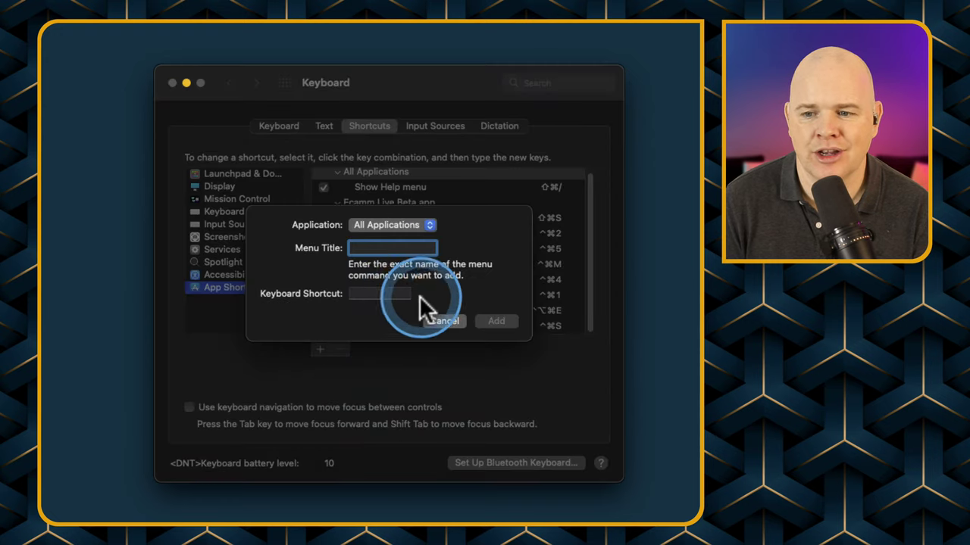
{"action": "left_click", "coordinate": [429, 227]}
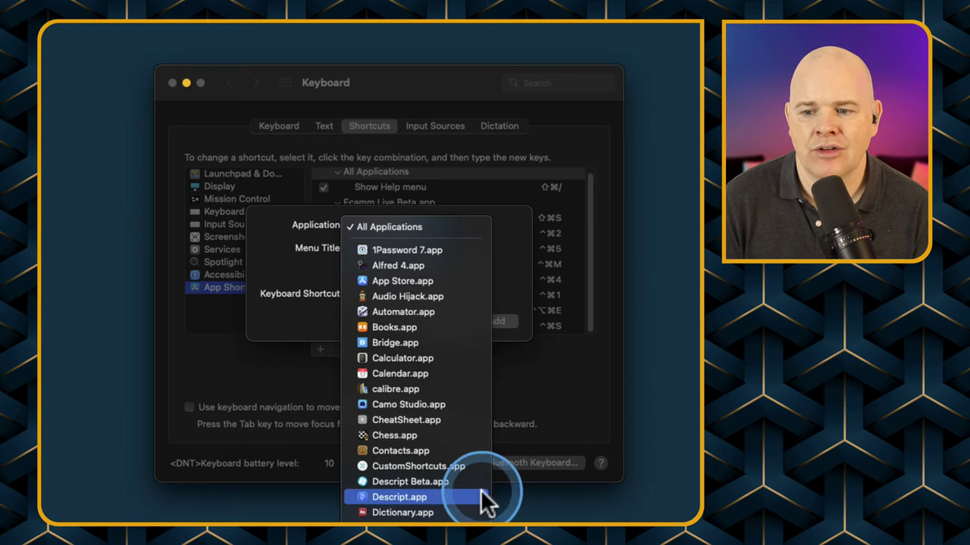
{"action": "scroll", "coordinate": [472, 513], "scroll_direction": "down", "scroll_amount": 2}
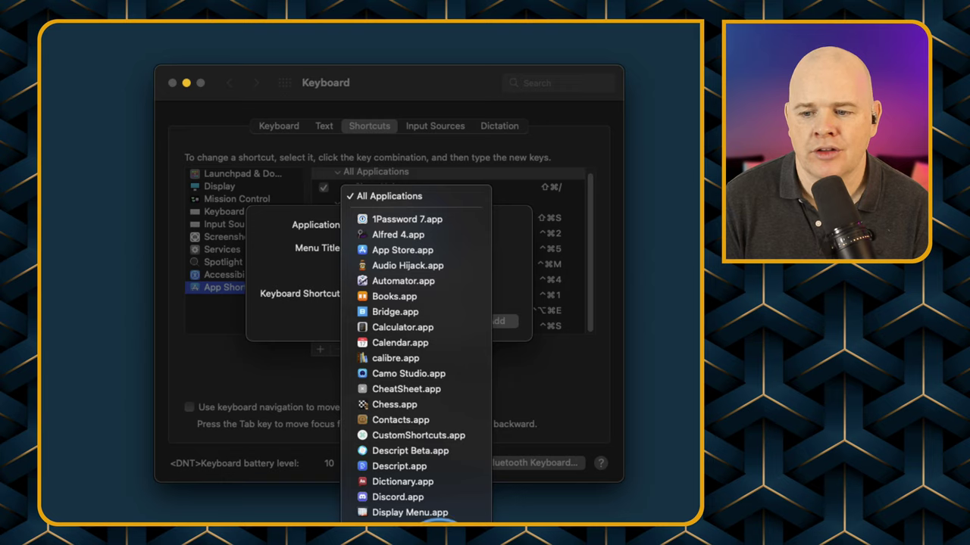
{"action": "left_click", "coordinate": [429, 513]}
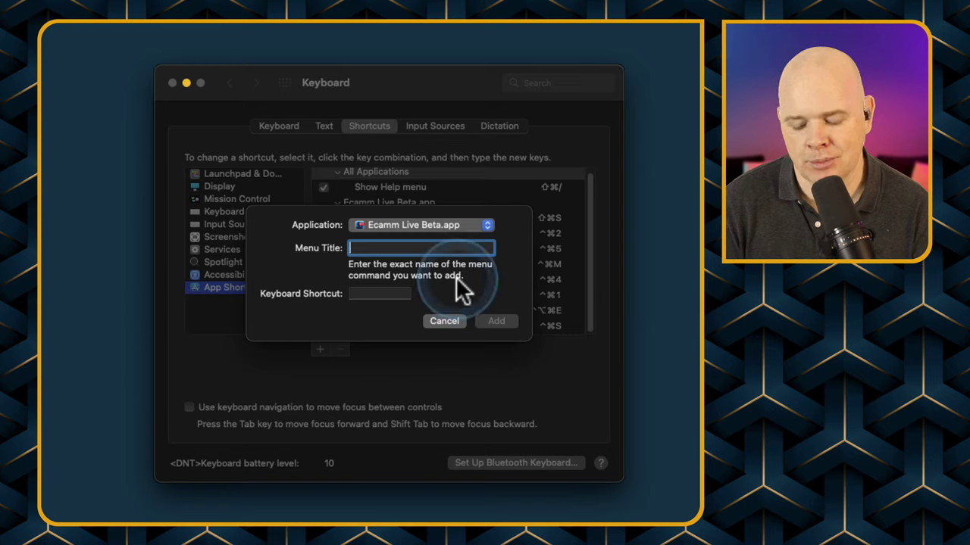
{"action": "type", "text": "HELLO"}
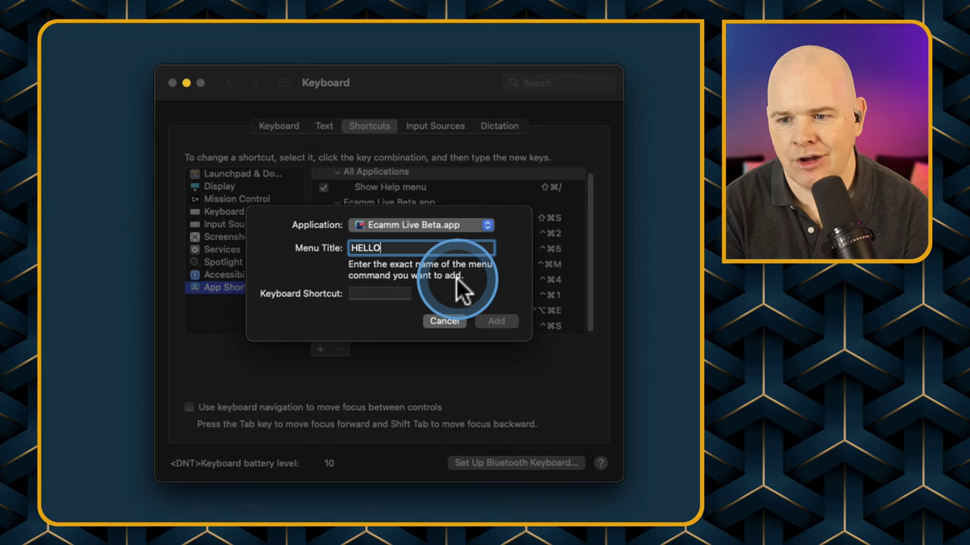
{"action": "key", "text": "Tab"}
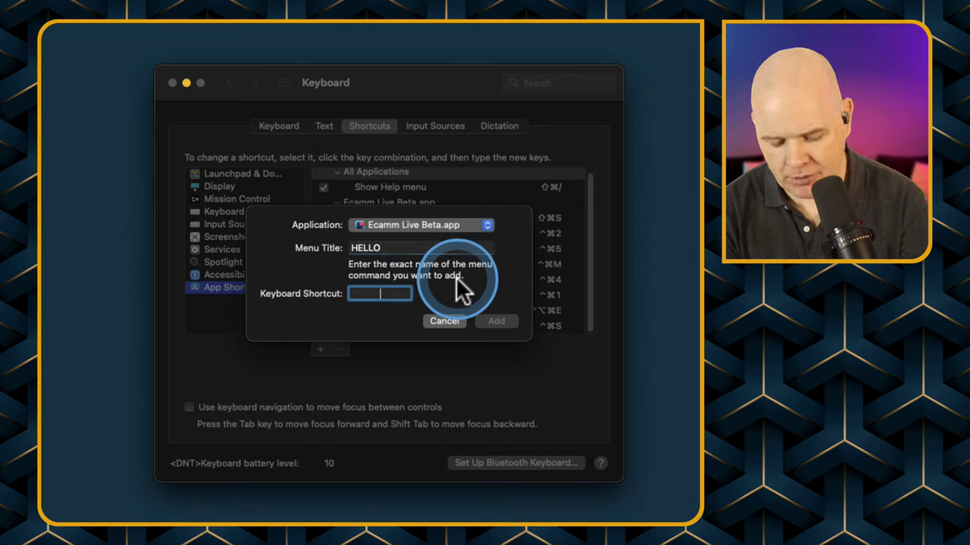
{"action": "key", "text": "ctrl+alt+super+h"}
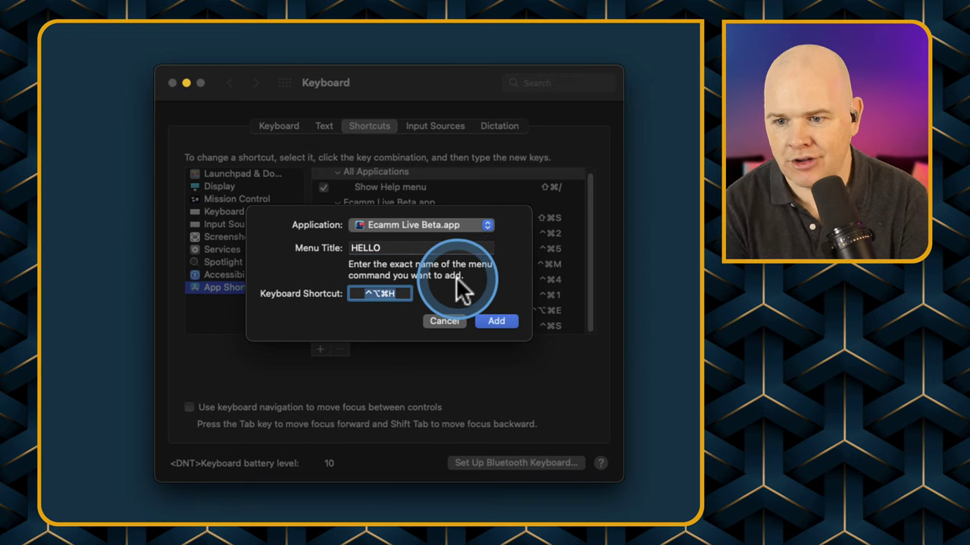
{"action": "left_click", "coordinate": [501, 326]}
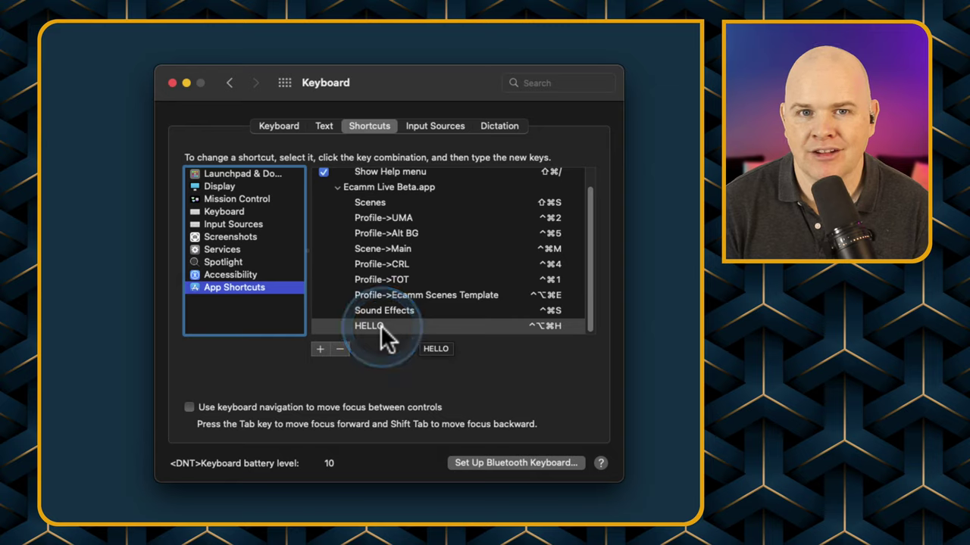
Remove the HELLO shortcut from the Ecamm Live Beta.app entries
{"action": "left_click", "coordinate": [339, 349]}
{"action": "key", "text": "super+Tab"}
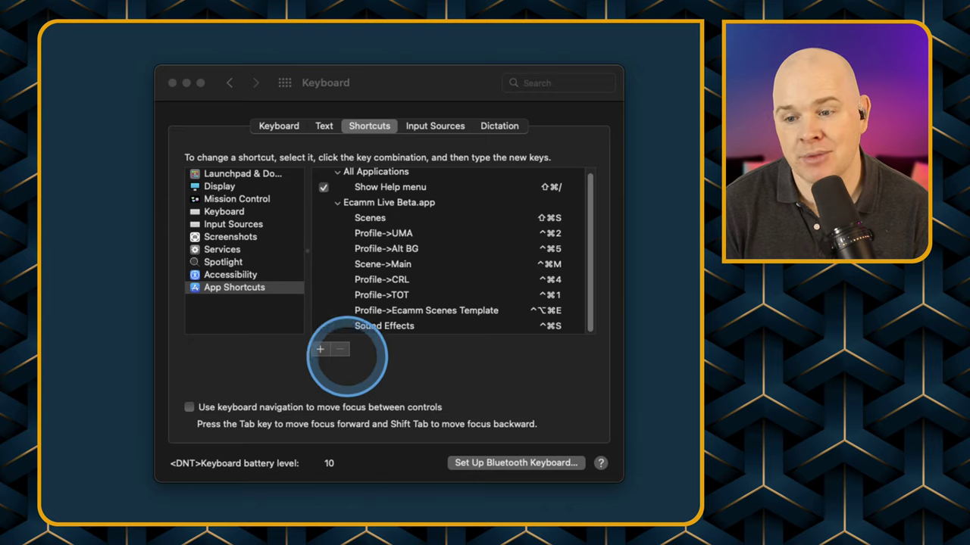
Start a new app shortcut for Ecamm Live Beta.app and enter ECAMM LIVE SCENES TEMPLATE as the menu title
{"action": "left_click", "coordinate": [320, 349]}
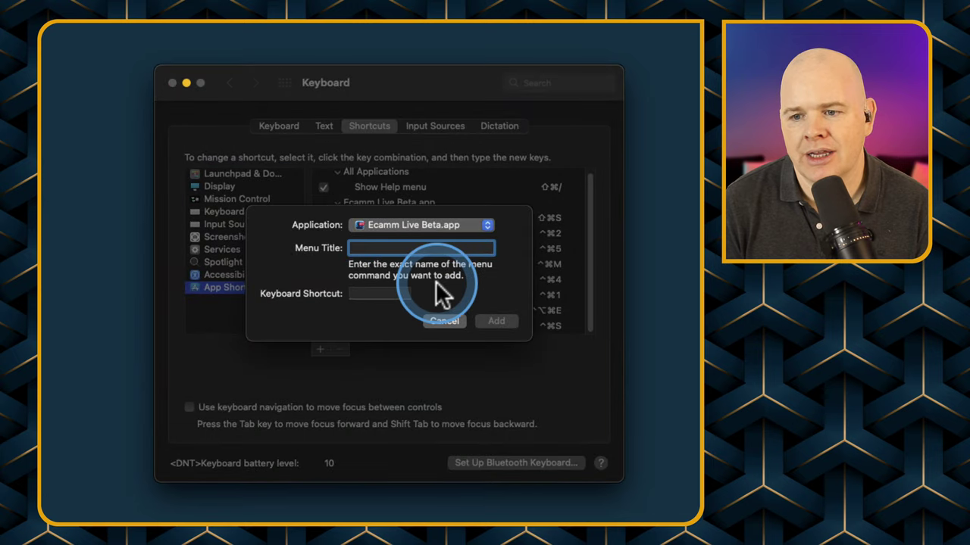
{"action": "type", "text": "EC"}
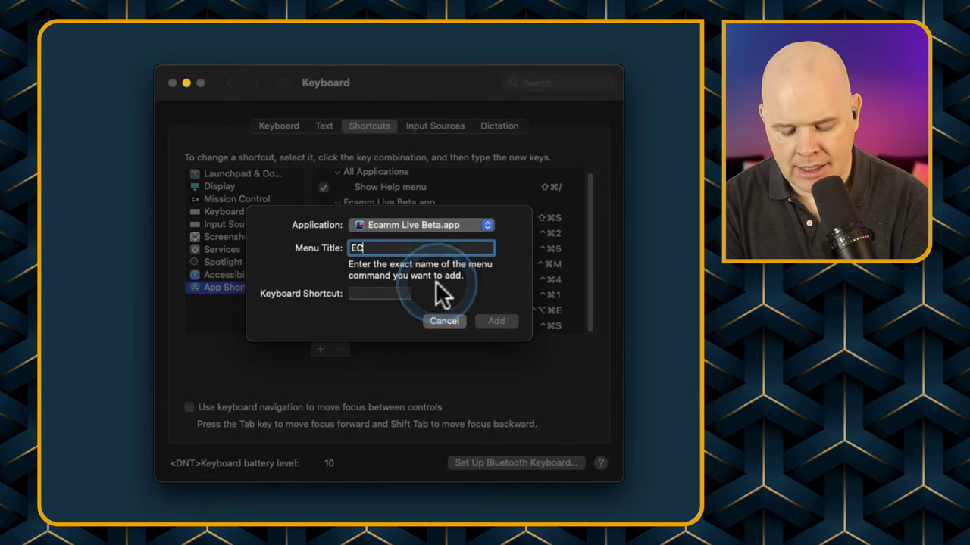
{"action": "type", "text": "AMM LIVE"}
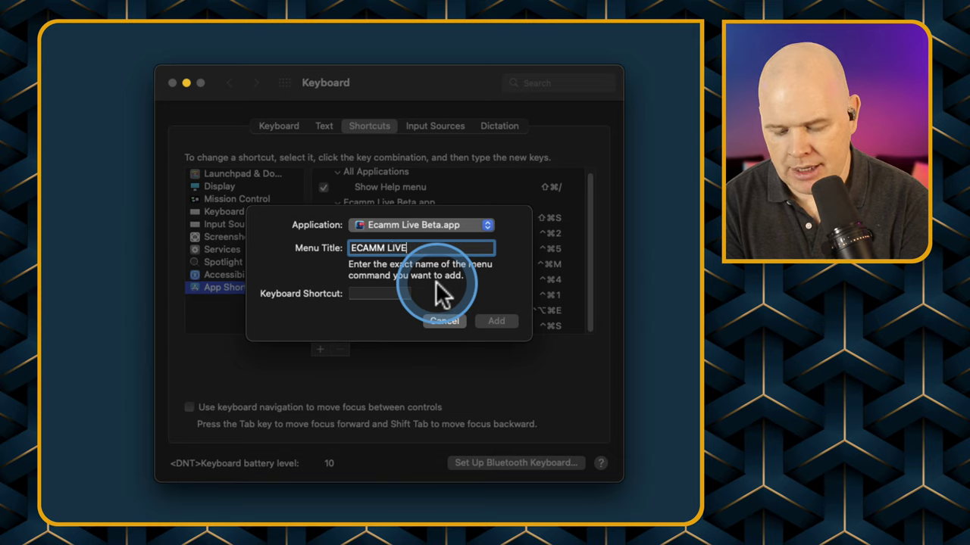
{"action": "type", "text": " SCENES"}
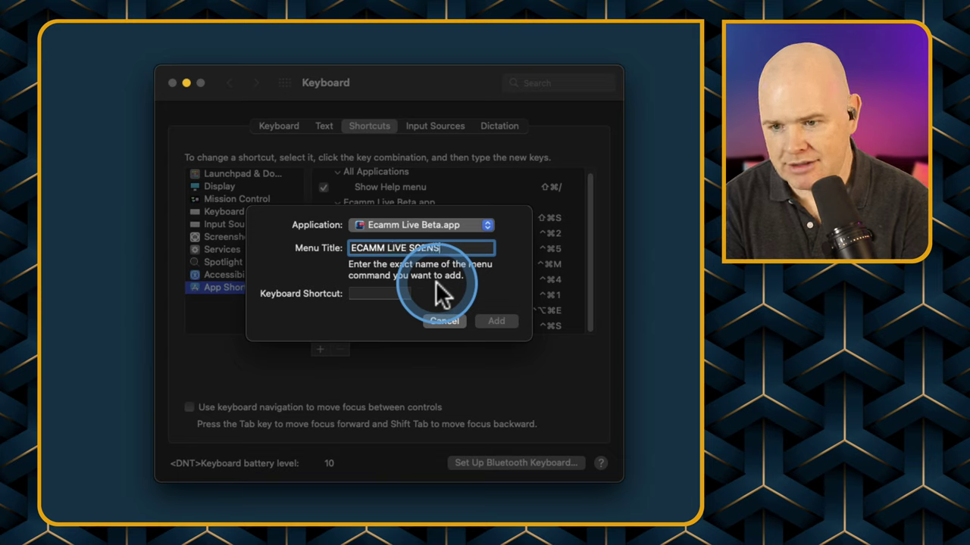
{"action": "type", "text": " TEMPALTRE"}
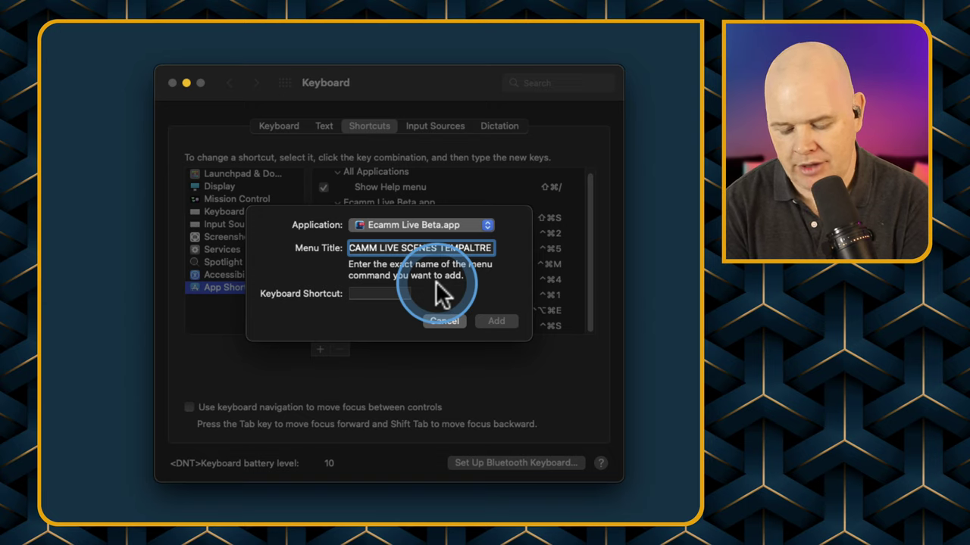
{"action": "key", "text": "BackSpace"}
{"action": "key", "text": "BackSpace"}
{"action": "type", "text": "E"}
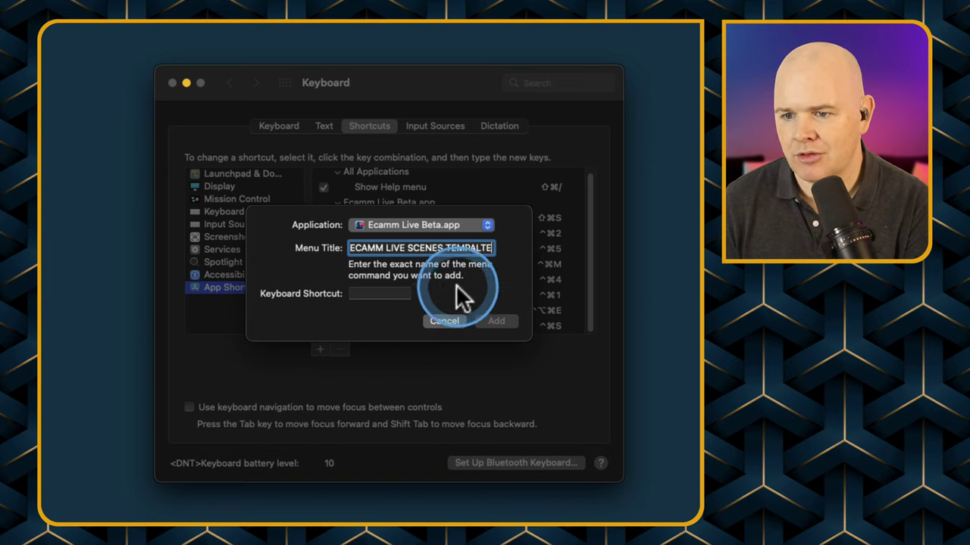
{"action": "key", "text": "BackSpace"}
{"action": "key", "text": "BackSpace"}
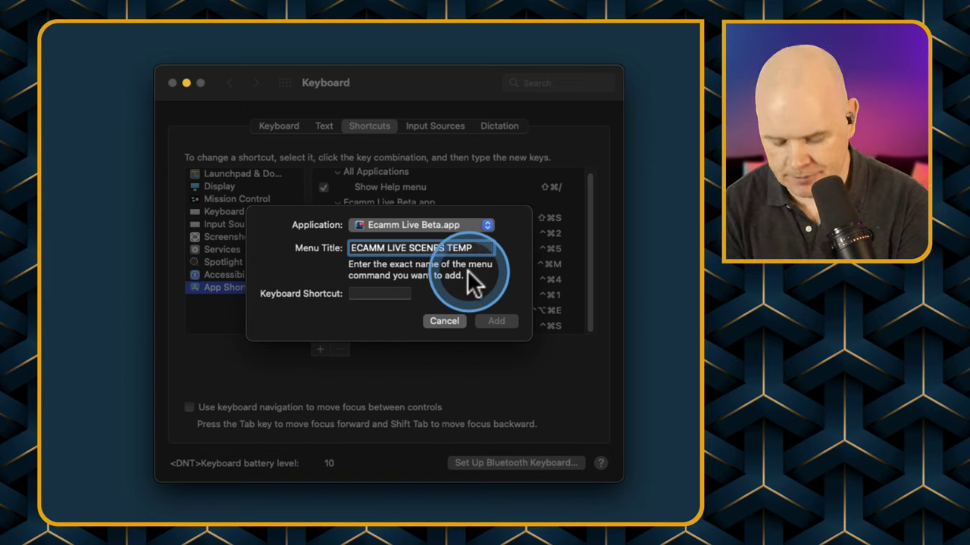
{"action": "type", "text": "LATE"}
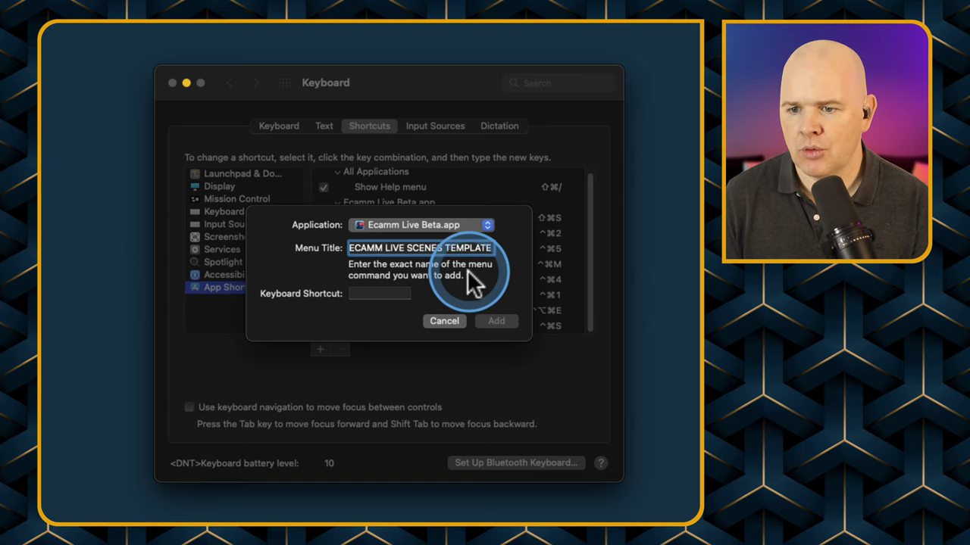
Correct the new shortcut's menu title to ECAMM SCENES TEMPLATE
{"action": "key", "text": "super+Tab"}
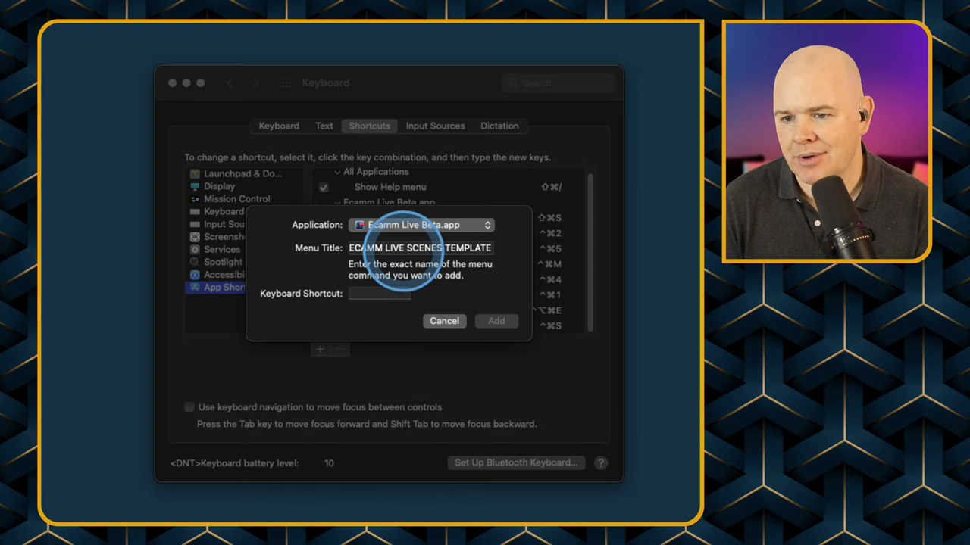
{"action": "left_click", "coordinate": [394, 249]}
{"action": "left_click", "coordinate": [403, 248]}
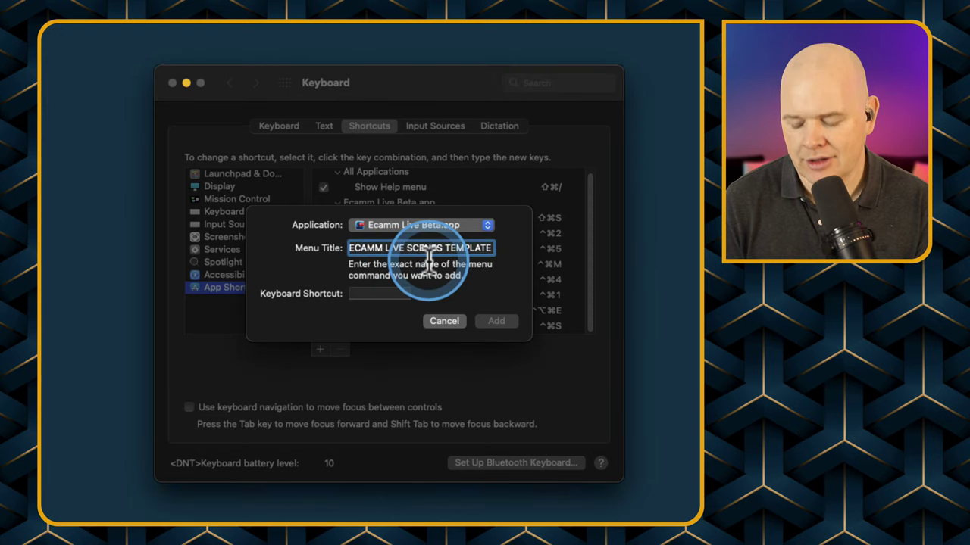
{"action": "key", "text": "BackSpace"}
{"action": "key", "text": "BackSpace"}
{"action": "key", "text": "BackSpace"}
{"action": "key", "text": "BackSpace"}
{"action": "key", "text": "BackSpace"}
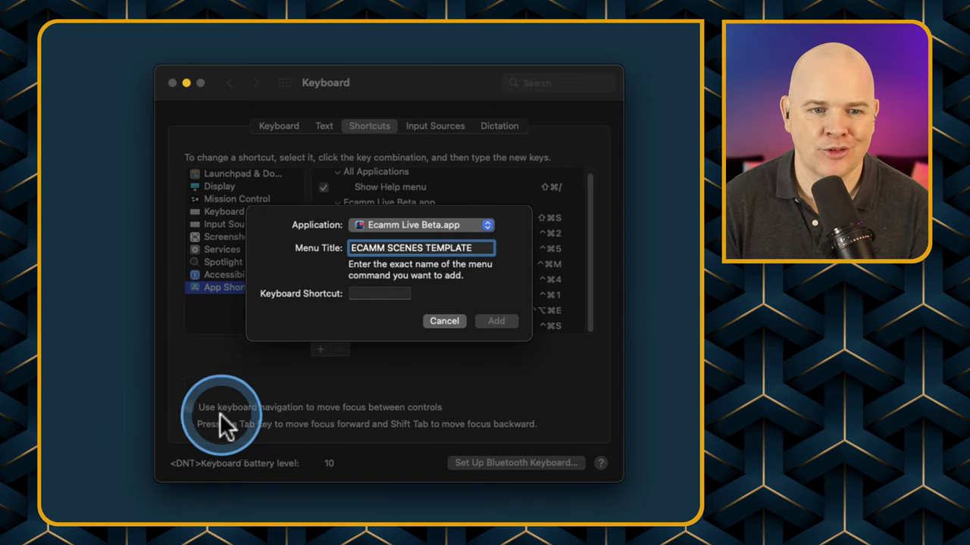
Assign Control+Option+Command+E to the ECAMM SCENES TEMPLATE menu title and add the shortcut
{"action": "left_click", "coordinate": [380, 293]}
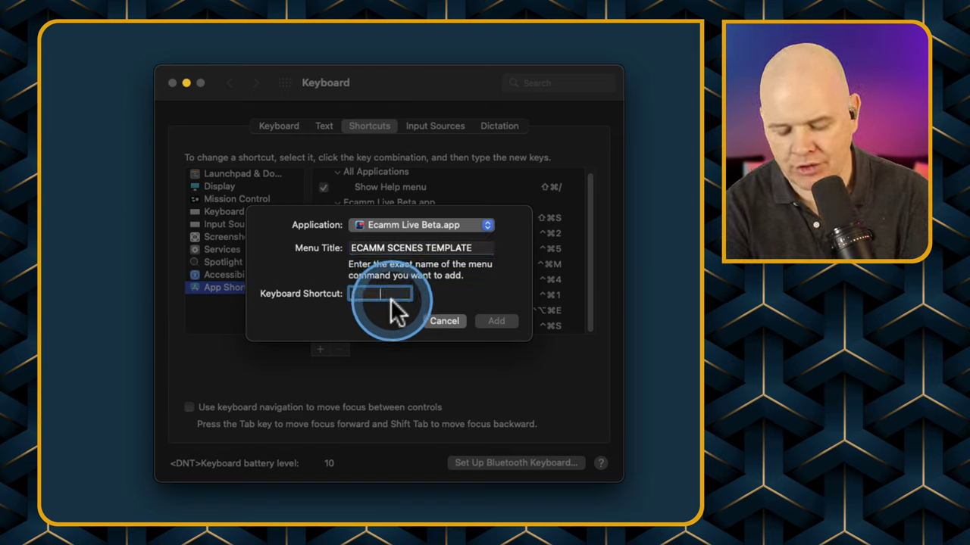
{"action": "key", "text": "ctrl+alt+super+e"}
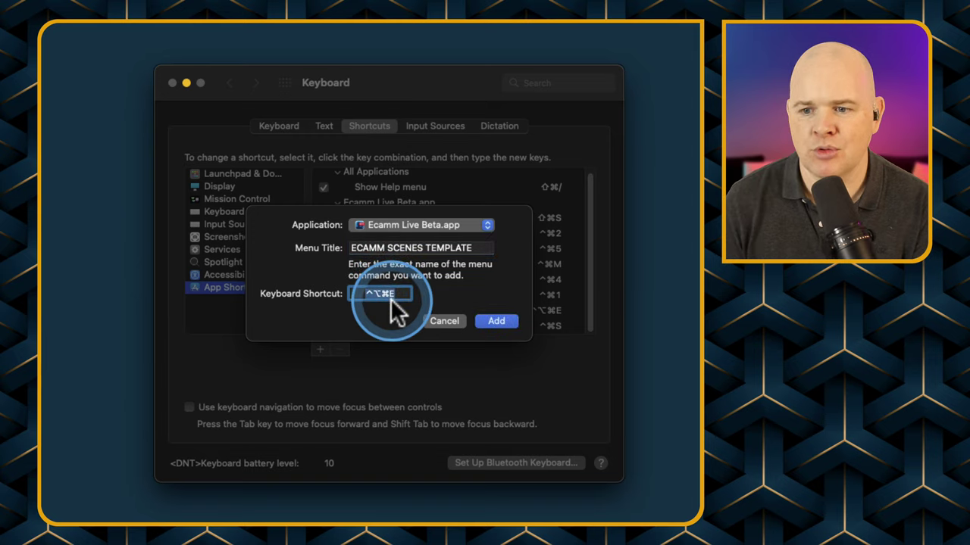
{"action": "left_click", "coordinate": [493, 320]}
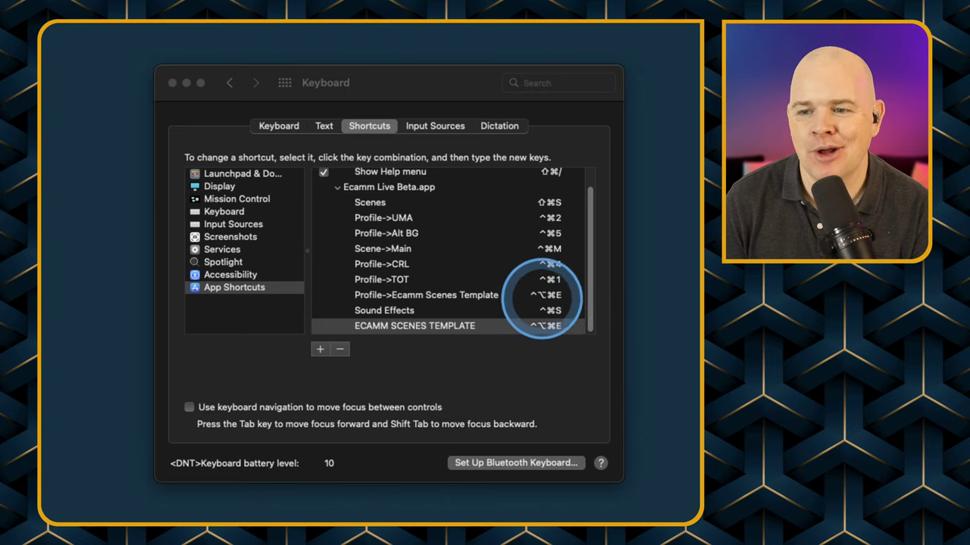
Remove the ECAMM SCENES TEMPLATE shortcut from the Ecamm Live Beta.app entries
{"action": "double_click", "coordinate": [420, 325]}
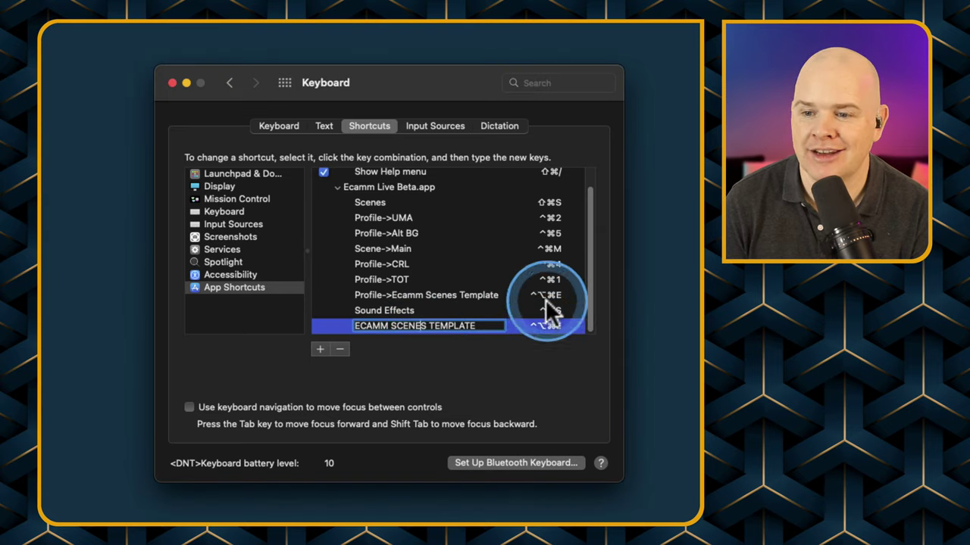
{"action": "left_click", "coordinate": [545, 329]}
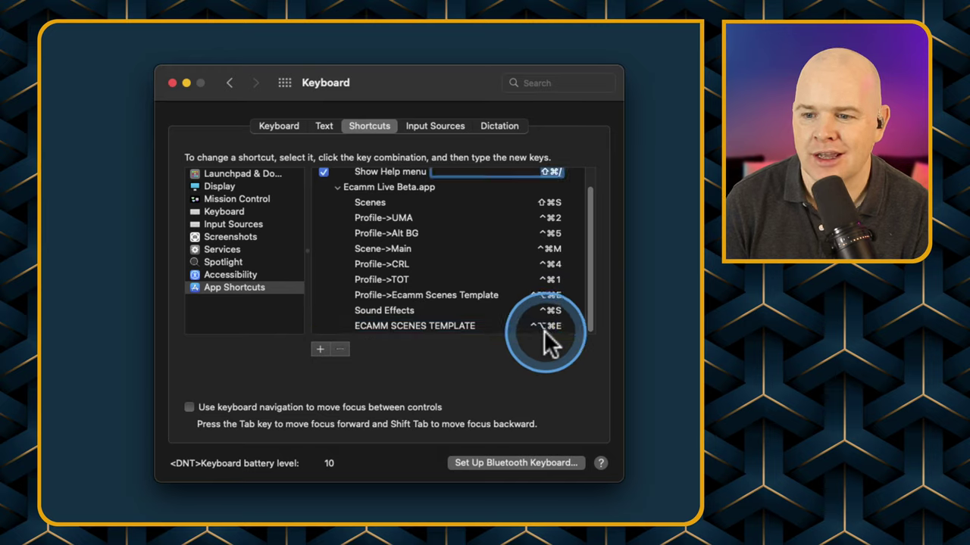
{"action": "left_click", "coordinate": [443, 326]}
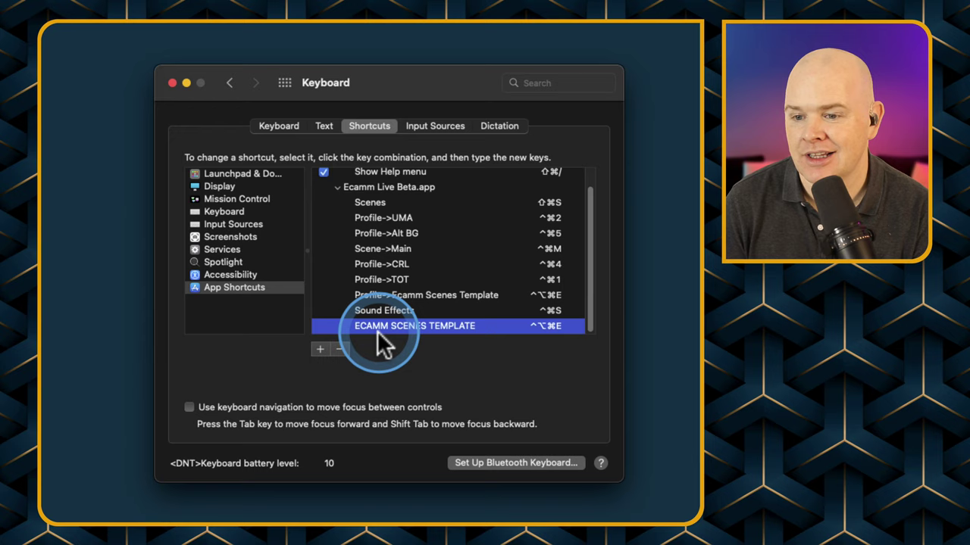
{"action": "left_click", "coordinate": [340, 350]}
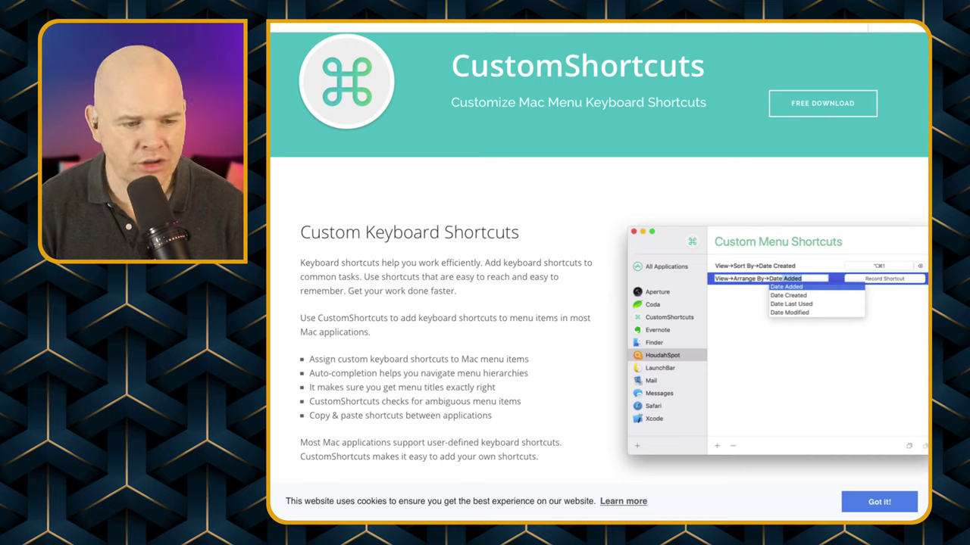
{"action": "left_click", "coordinate": [657, 28]}
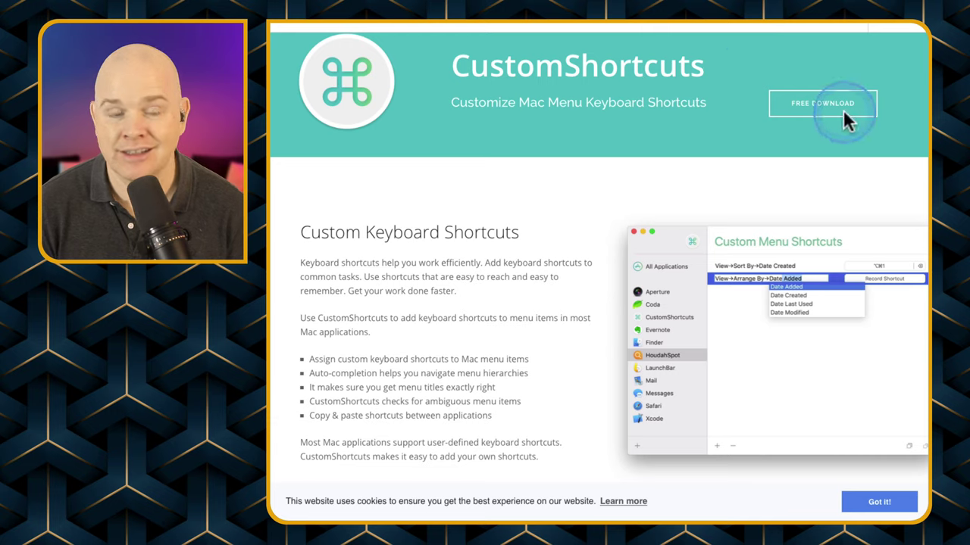
{"action": "scroll", "coordinate": [842, 109], "scroll_direction": "down", "scroll_amount": 1}
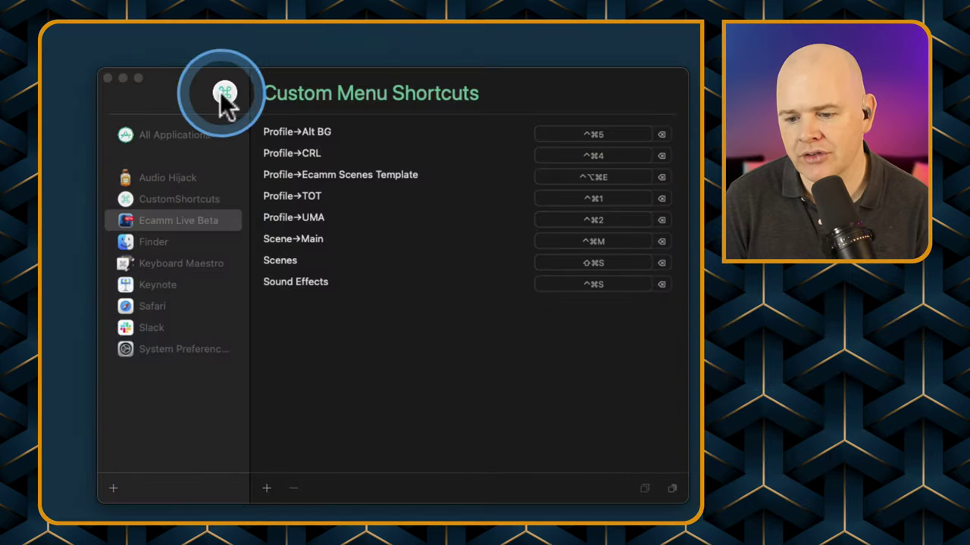
In CustomShortcuts, add a menu shortcut entry for Ecamm Live Beta and choose Scene→Demo Scene as its menu item
{"action": "left_click", "coordinate": [186, 97]}
{"action": "left_click_drag", "start_coordinate": [186, 97], "coordinate": [162, 74]}
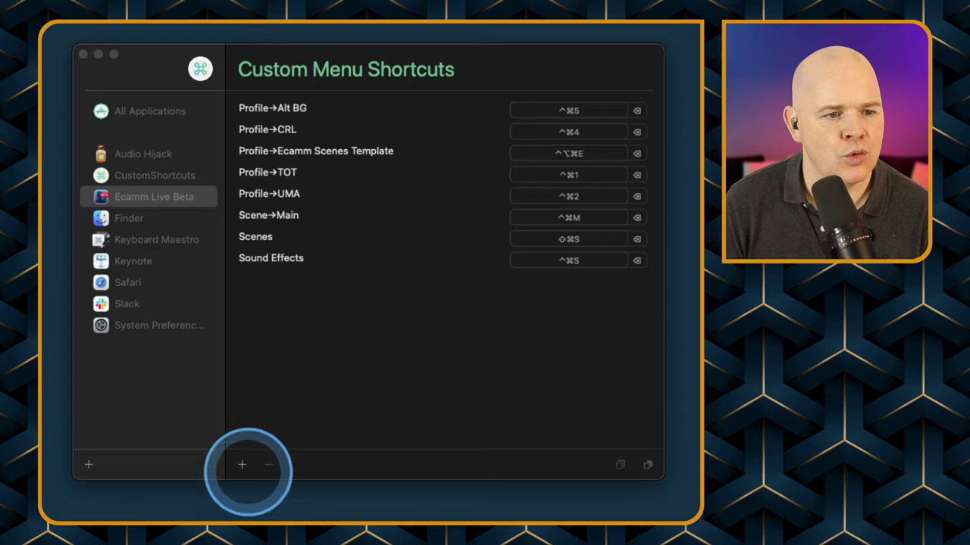
{"action": "left_click", "coordinate": [243, 465]}
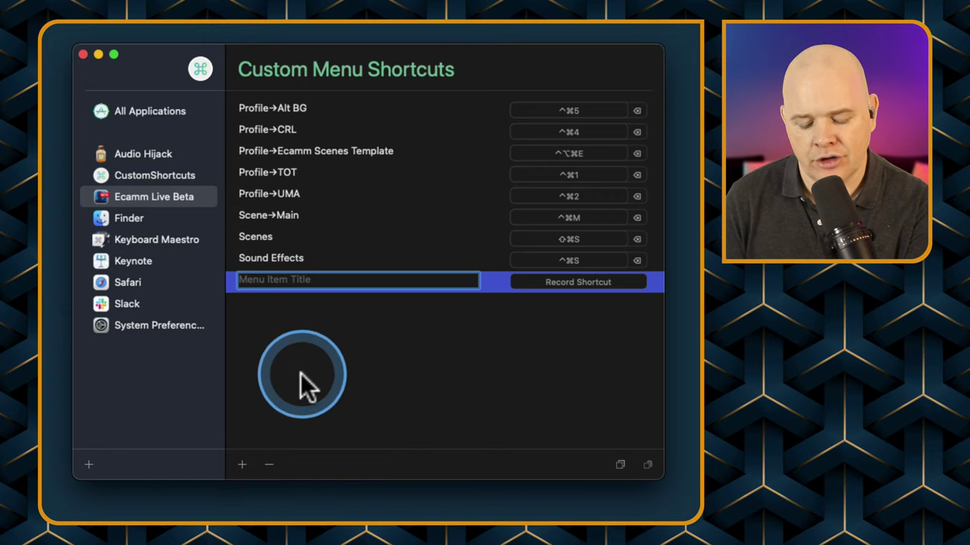
{"action": "type", "text": "D"}
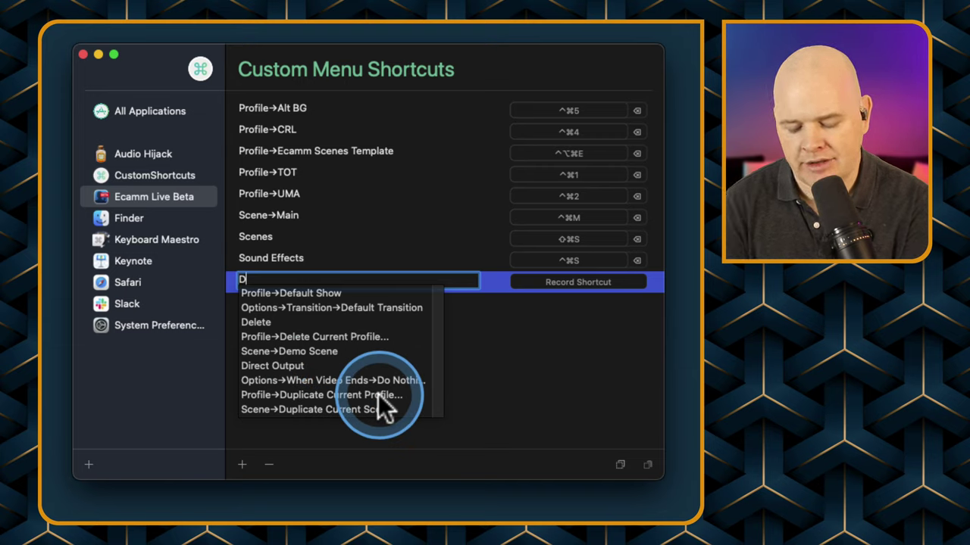
{"action": "type", "text": "EM"}
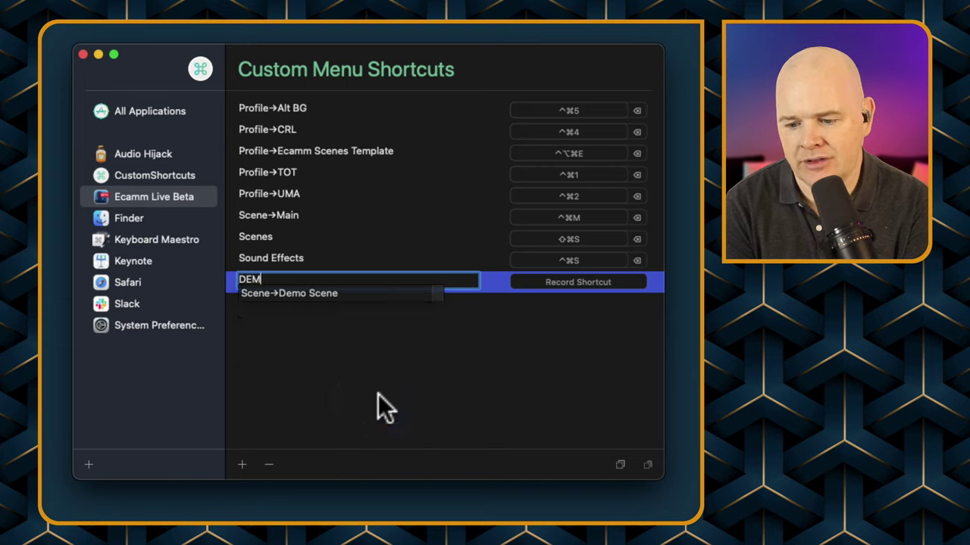
{"action": "left_click", "coordinate": [274, 295]}
Record Control+Option+D as the shortcut for Scene→Demo Scene
{"action": "left_click", "coordinate": [569, 282]}
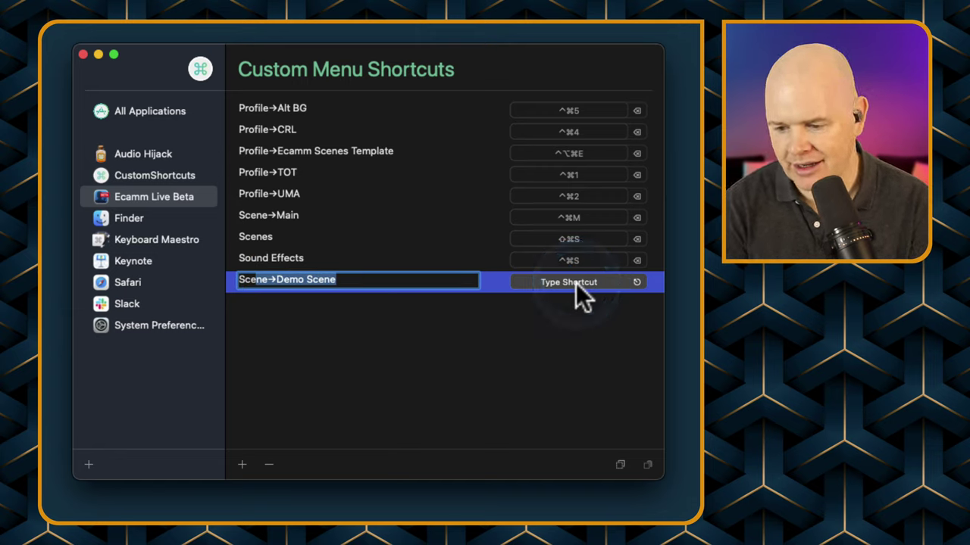
{"action": "left_click", "coordinate": [576, 282]}
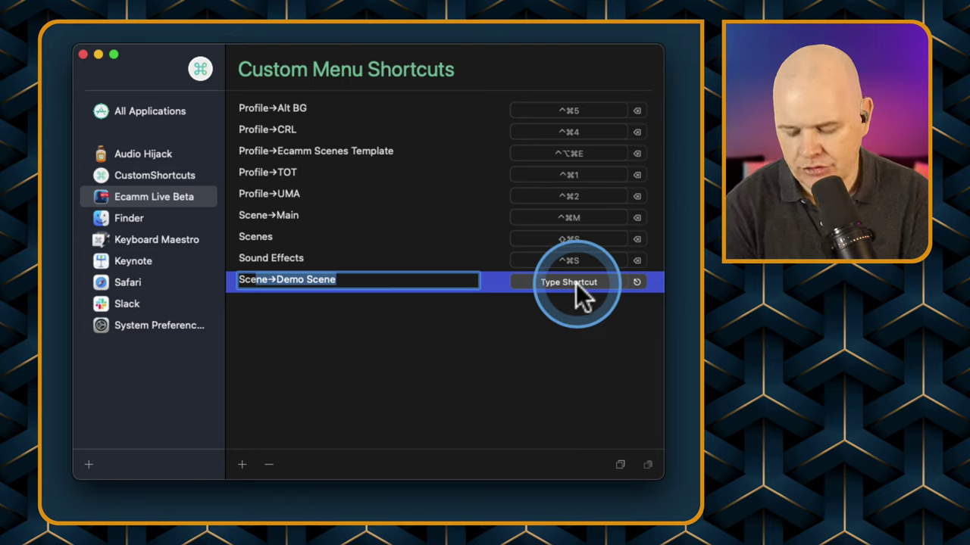
{"action": "key", "text": "ctrl+alt+d"}
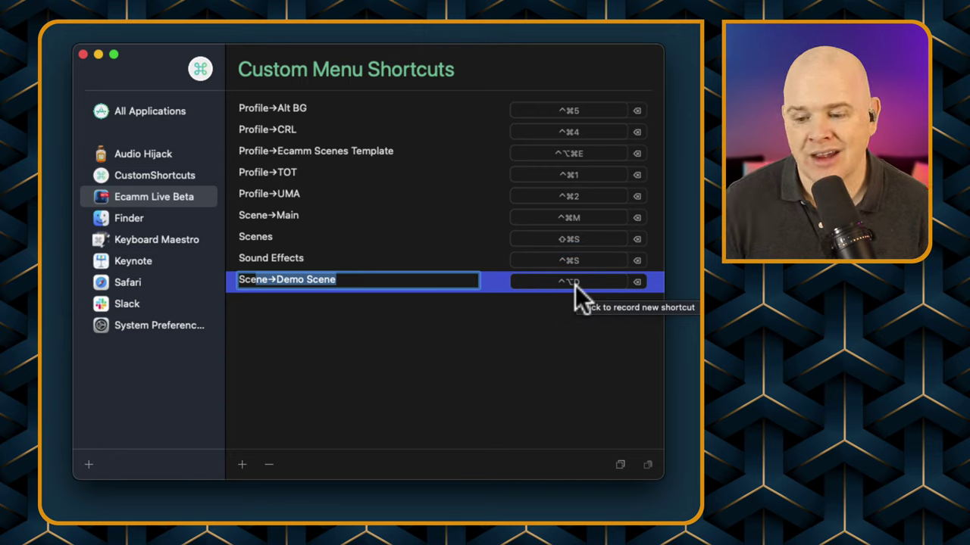
{"action": "left_click", "coordinate": [355, 325]}
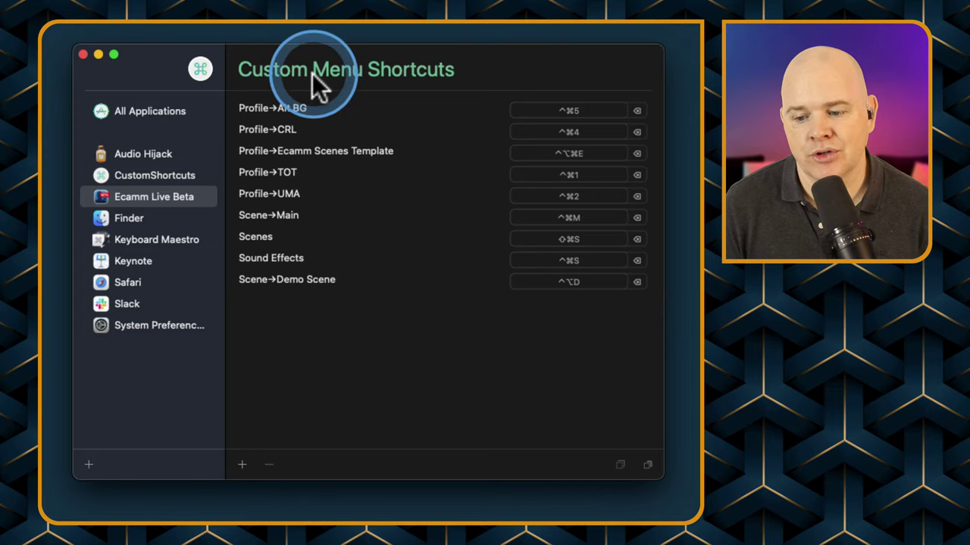
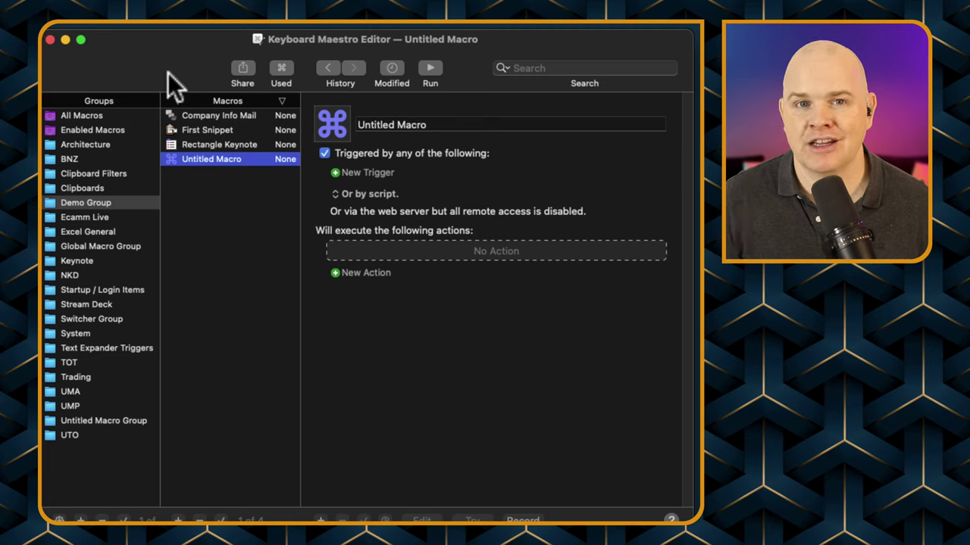
In Keyboard Maestro Editor, create a new macro group and name it ECAMM SHORTCUTS
{"action": "left_click", "coordinate": [177, 101]}
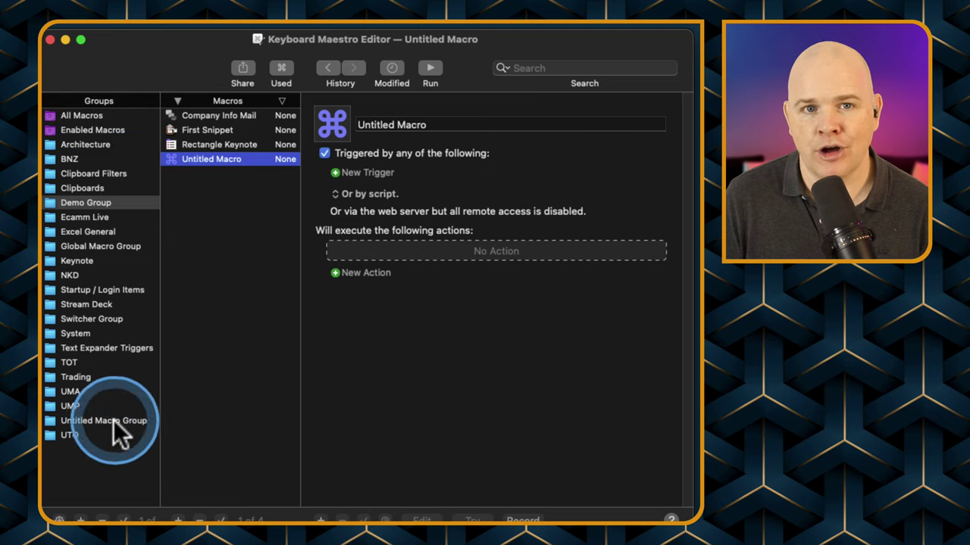
{"action": "left_click", "coordinate": [79, 519]}
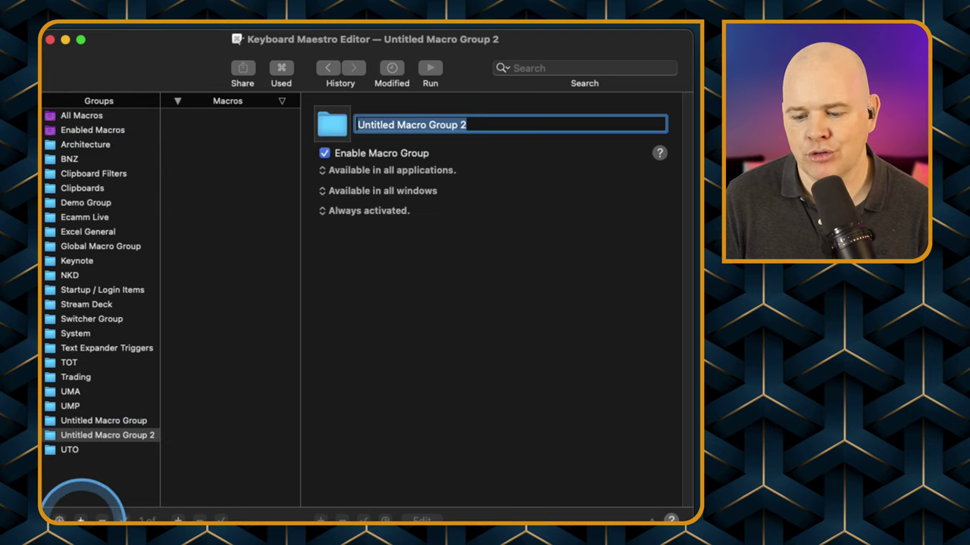
{"action": "left_click", "coordinate": [110, 438]}
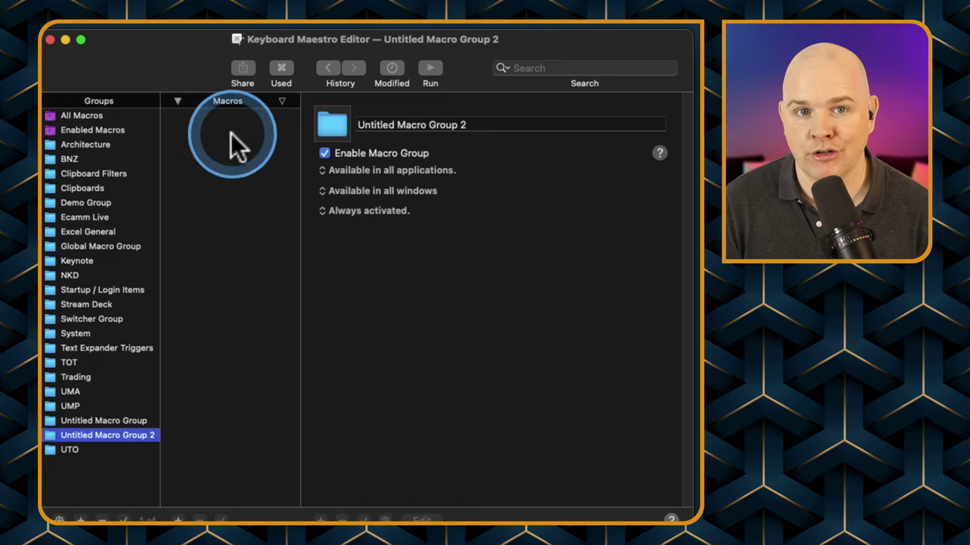
{"action": "double_click", "coordinate": [119, 438]}
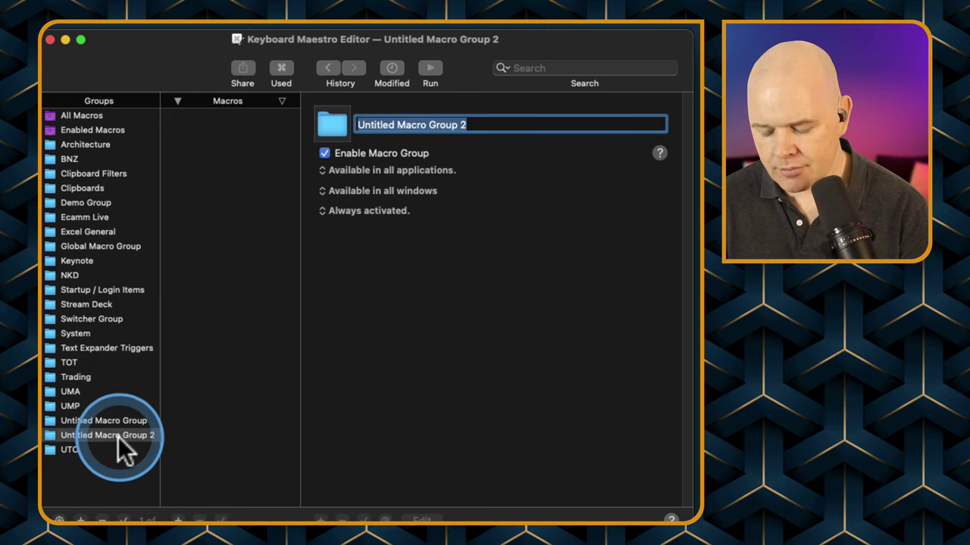
{"action": "type", "text": "EC"}
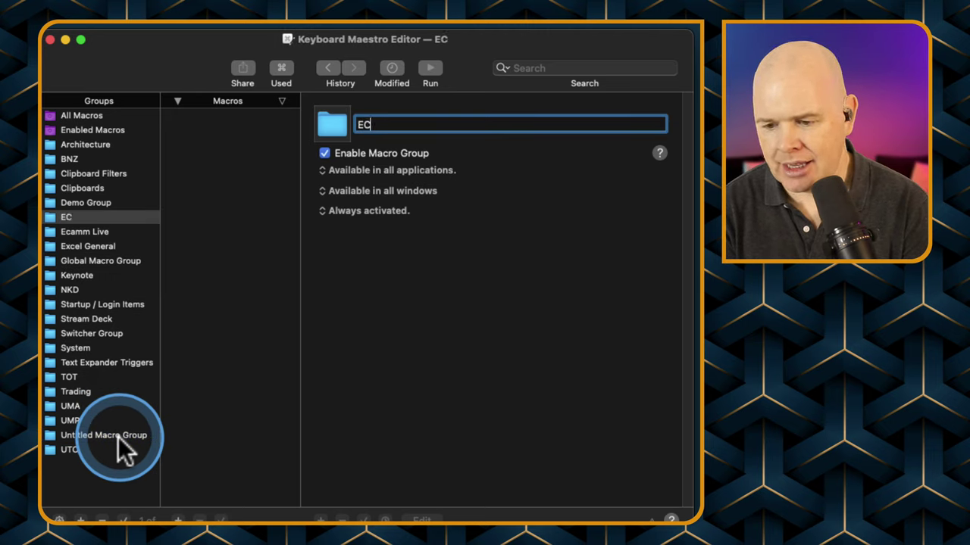
{"action": "type", "text": "AMM SHORTCUTS"}
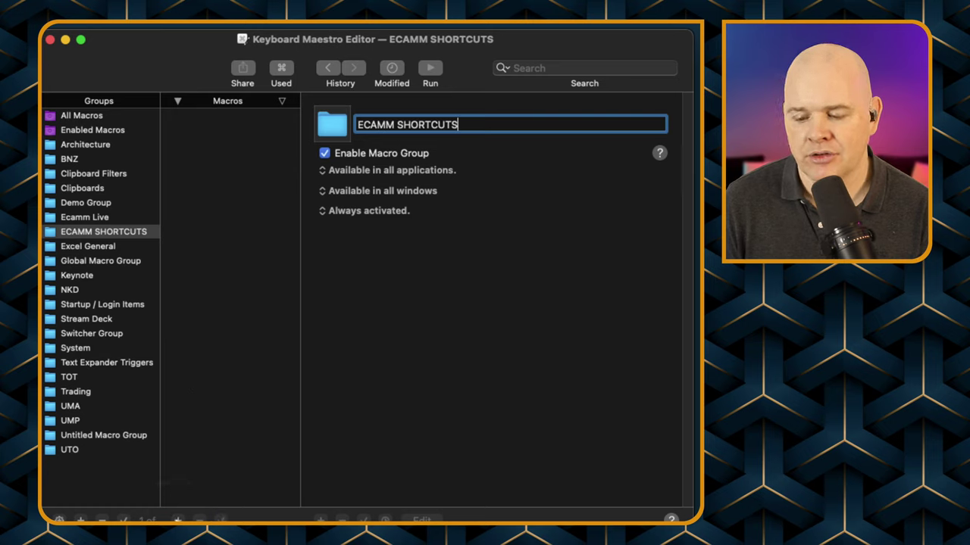
Add a macro named VMP PROFILE to the ECAMM SHORTCUTS group and view the available trigger types
{"action": "left_click", "coordinate": [178, 520]}
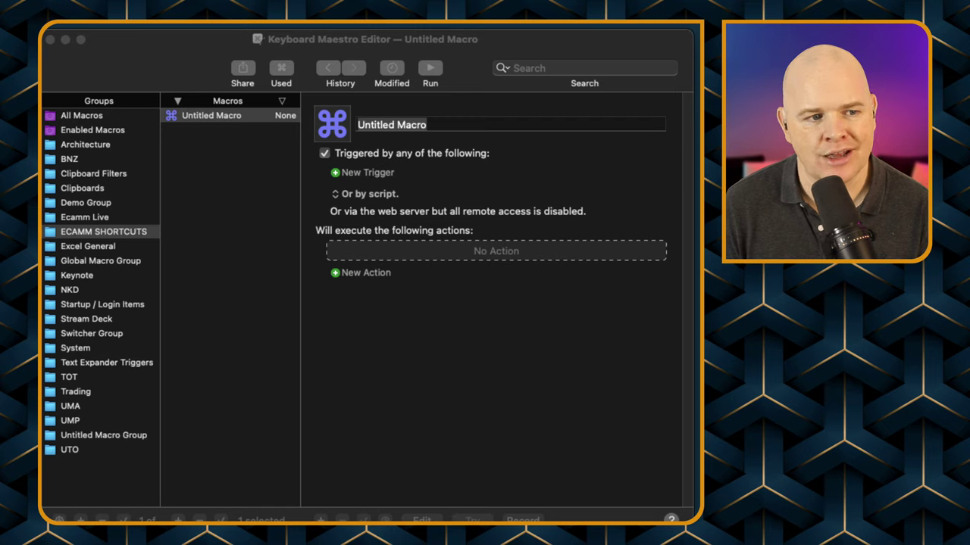
{"action": "left_click", "coordinate": [242, 141]}
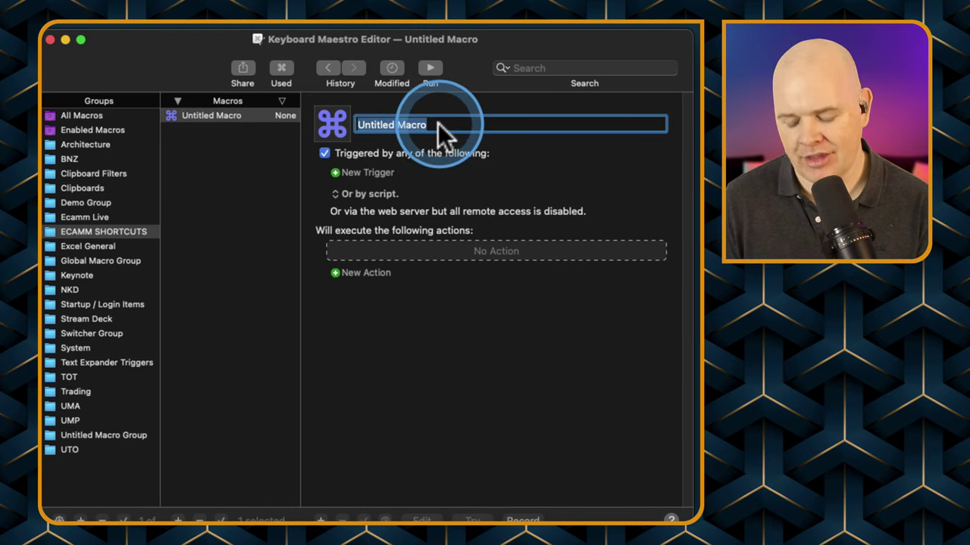
{"action": "type", "text": "VMP"}
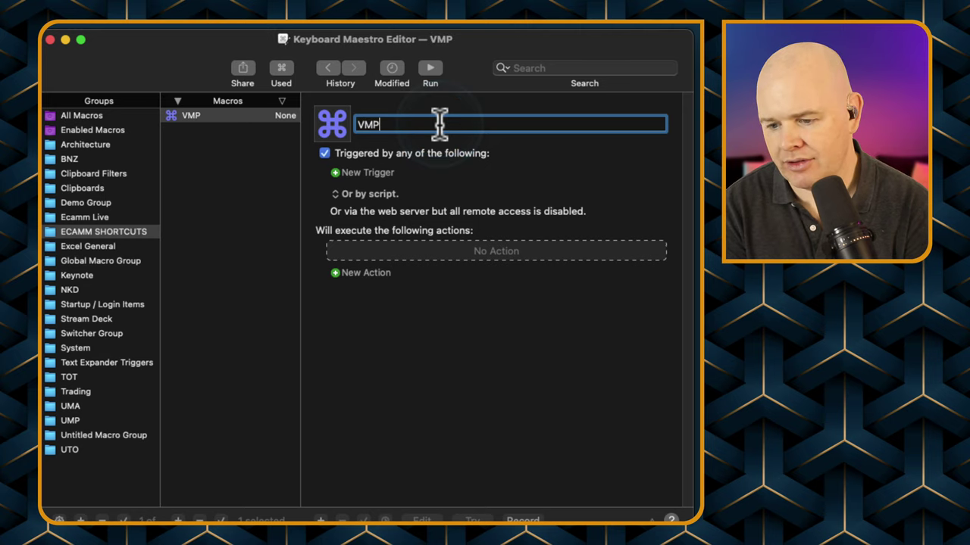
{"action": "type", "text": " PROFILE"}
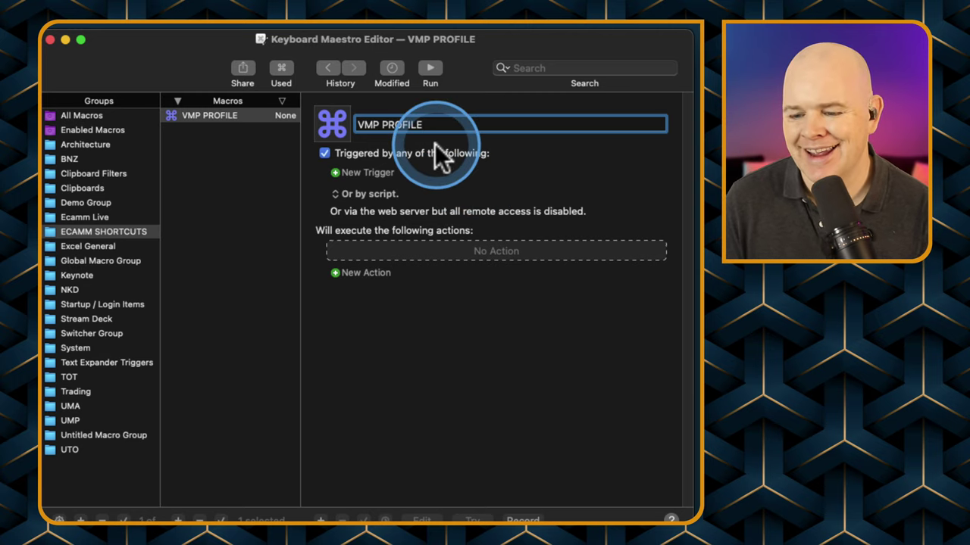
{"action": "left_click", "coordinate": [337, 174]}
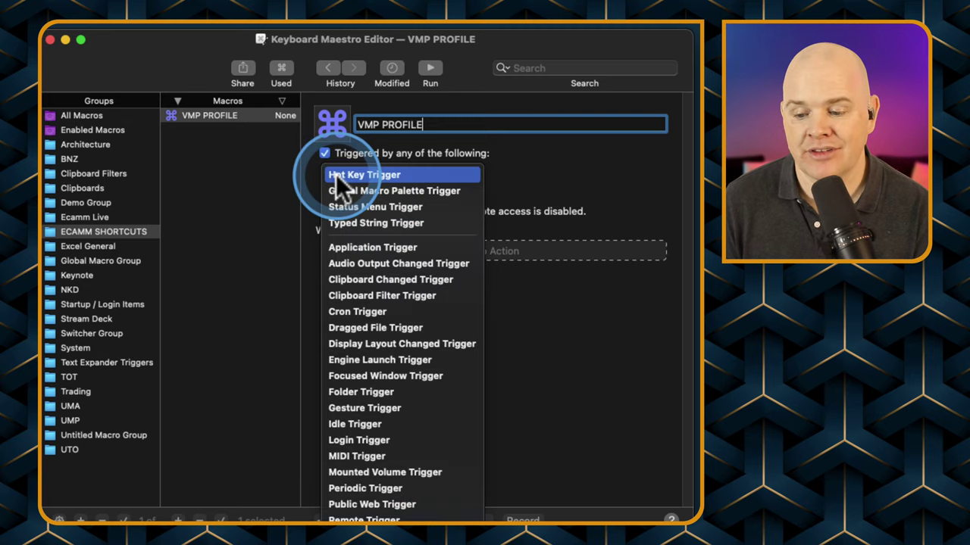
{"action": "left_click", "coordinate": [536, 185]}
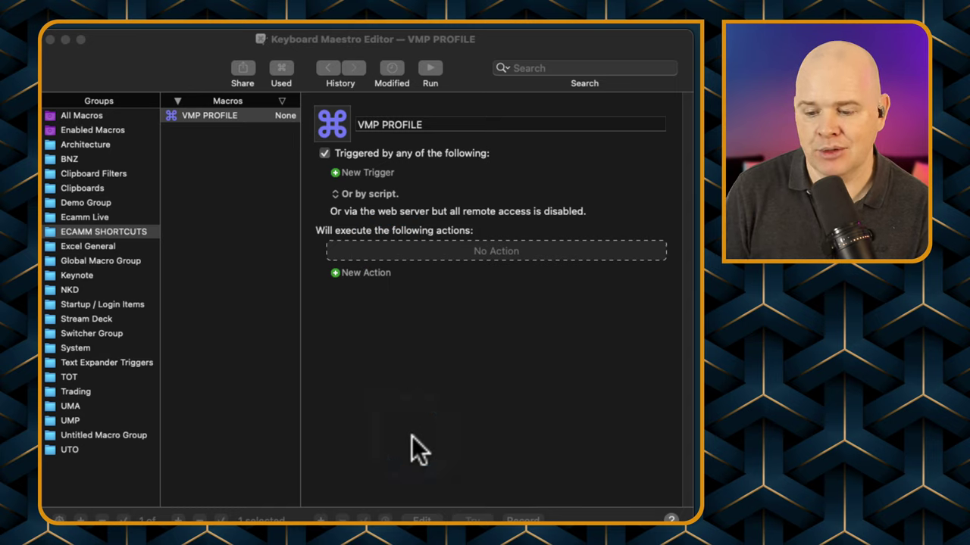
Search the actions for "menu" and add the Select or Show a Menu Item action to the VMP PROFILE macro
{"action": "left_click", "coordinate": [336, 274]}
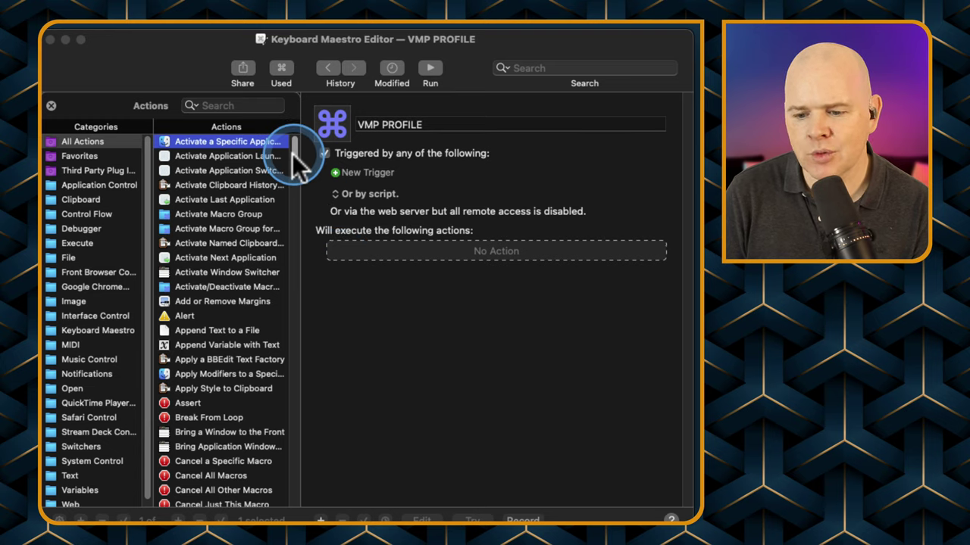
{"action": "left_click_drag", "start_coordinate": [297, 161], "coordinate": [327, 160]}
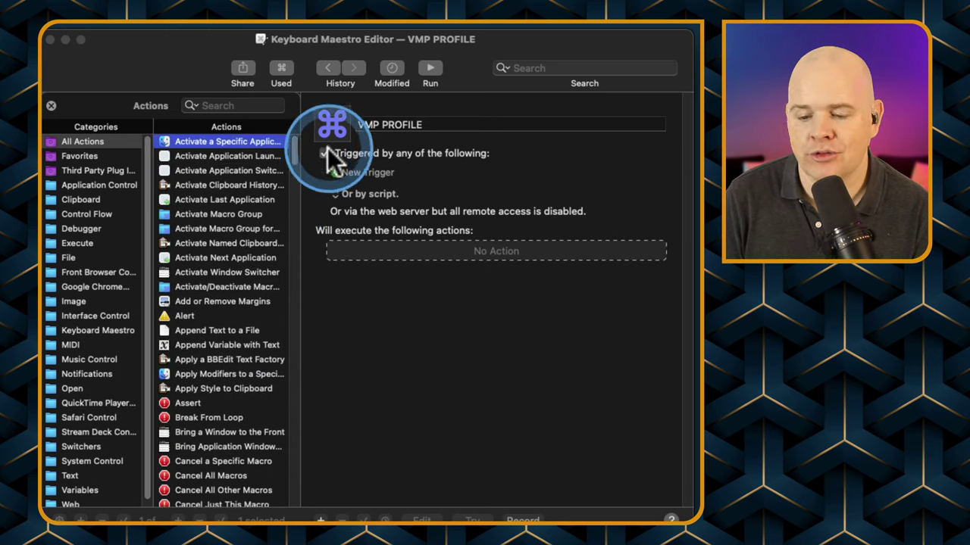
{"action": "left_click", "coordinate": [230, 105]}
{"action": "type", "text": "menu"}
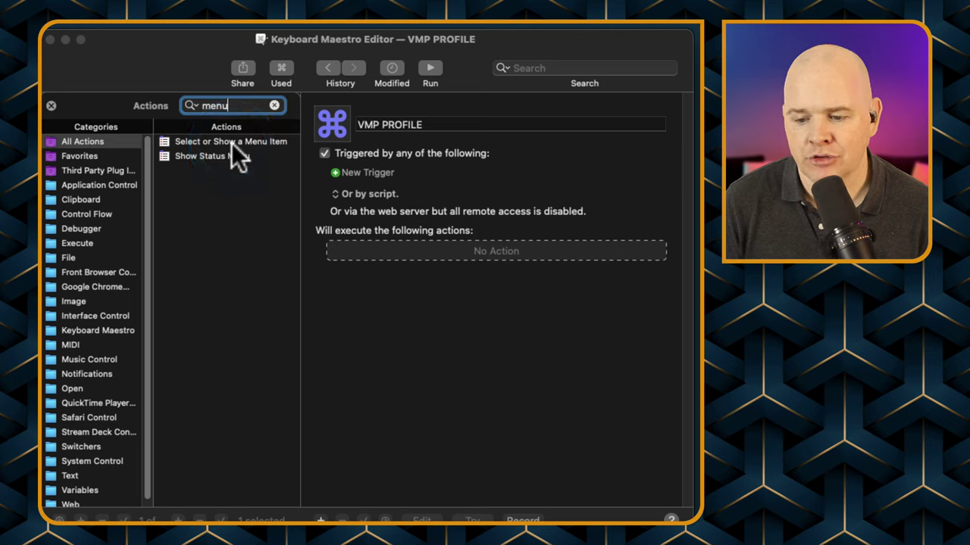
{"action": "left_click_drag", "start_coordinate": [231, 143], "coordinate": [427, 259]}
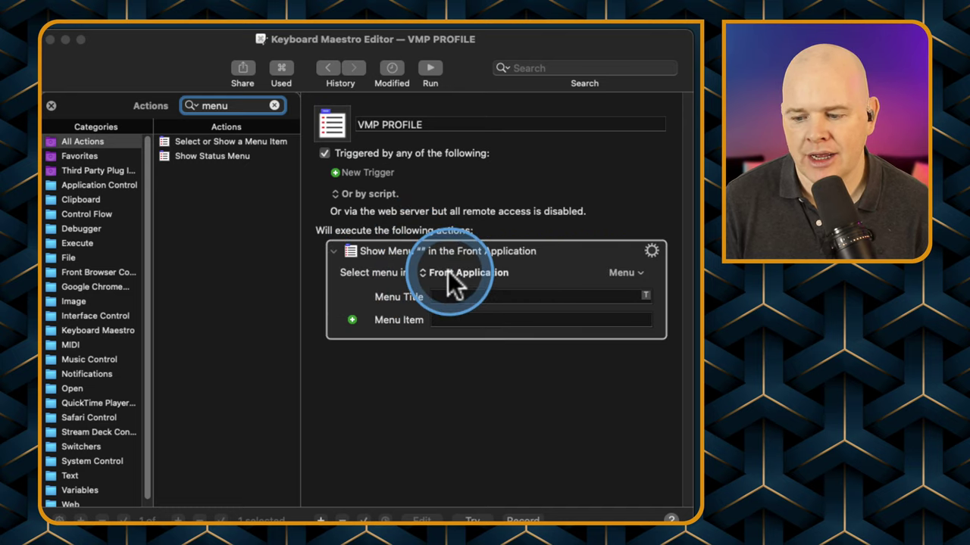
Target the menu action at Ecamm Live Beta and choose TOT - Vertical from its Profile menu as the item to select
{"action": "left_click", "coordinate": [424, 273]}
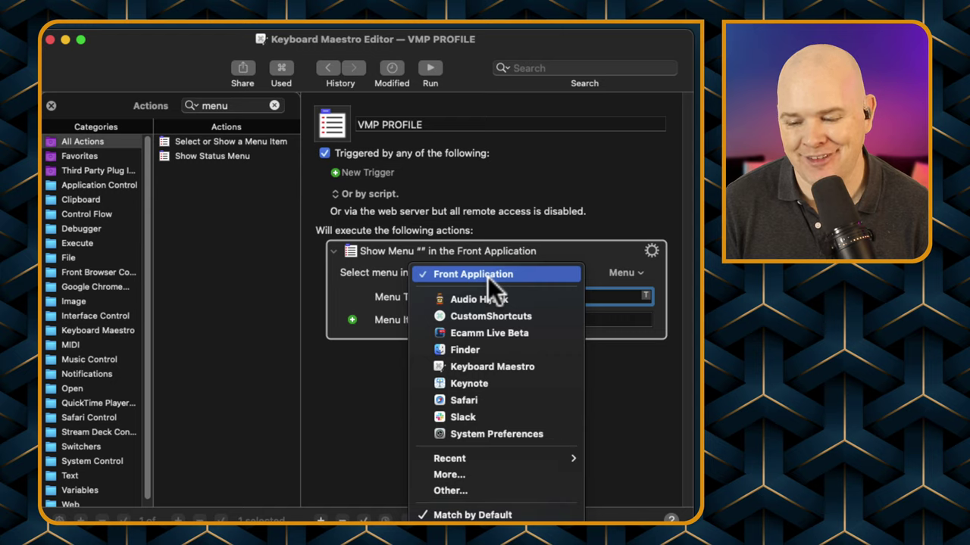
{"action": "left_click", "coordinate": [499, 334]}
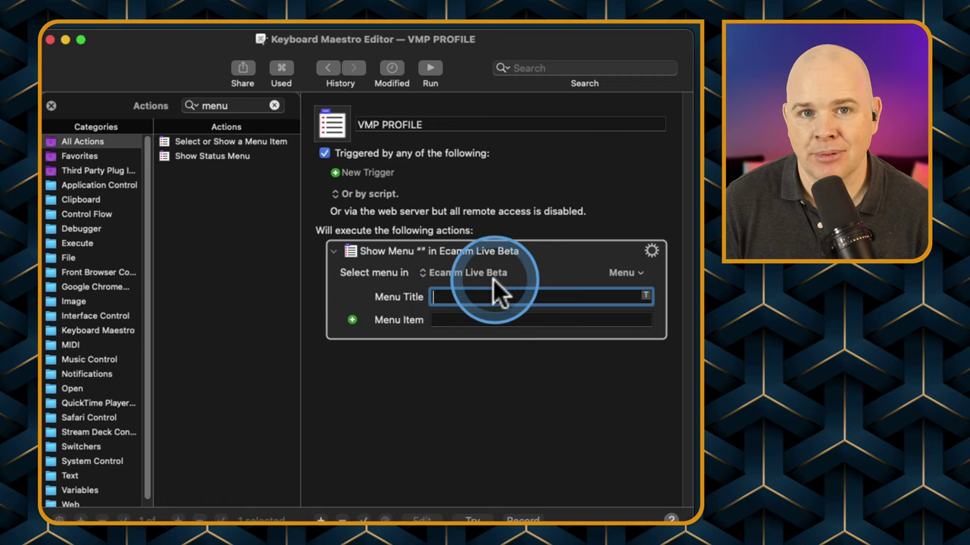
{"action": "left_click", "coordinate": [640, 273]}
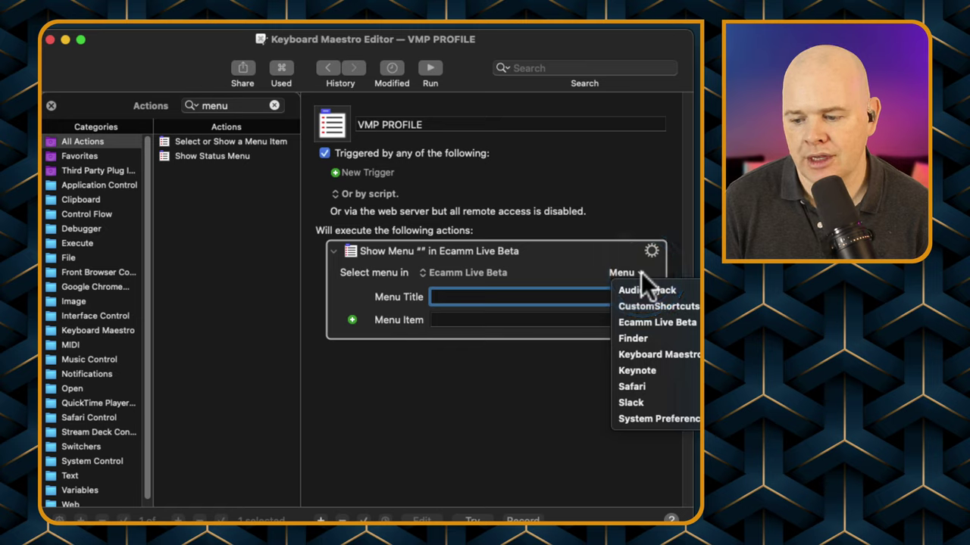
{"action": "mouse_move", "coordinate": [639, 319]}
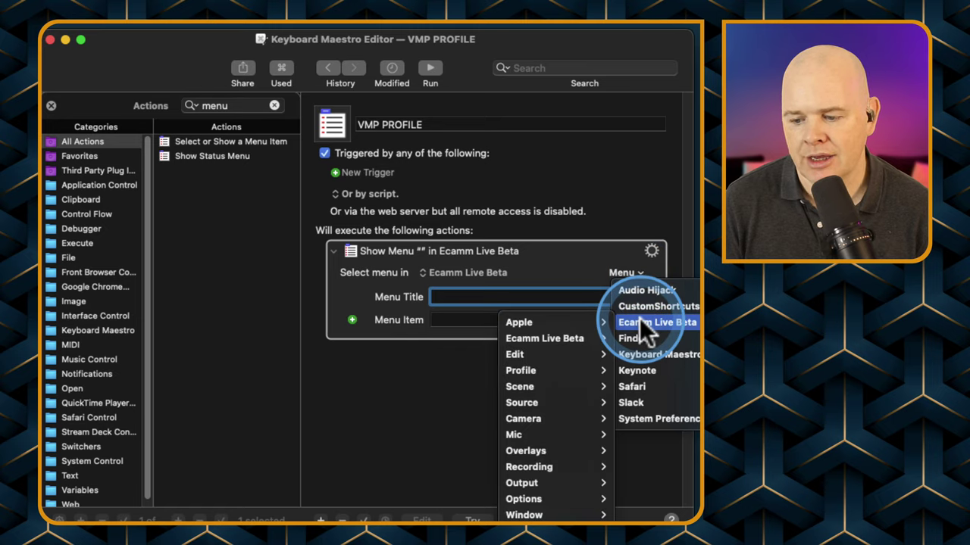
{"action": "mouse_move", "coordinate": [598, 326]}
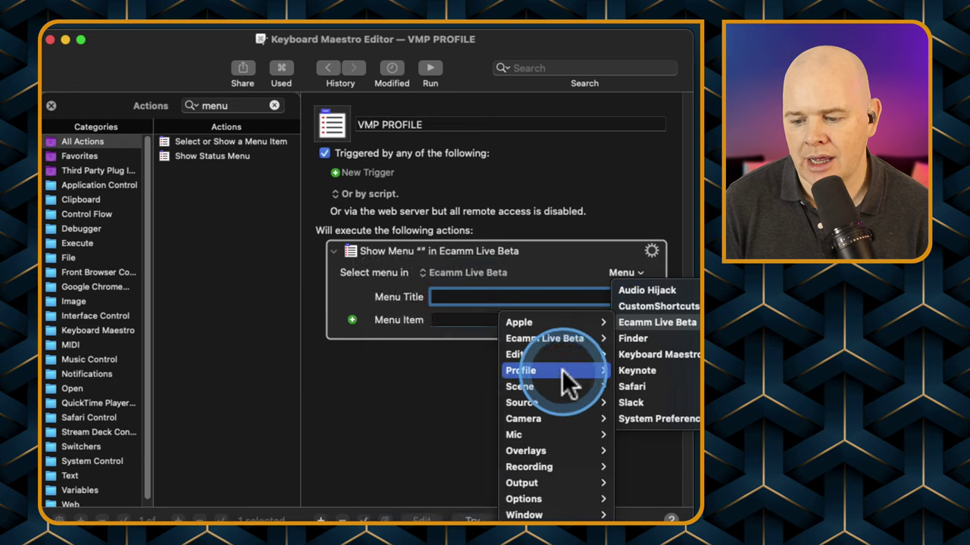
{"action": "mouse_move", "coordinate": [561, 374]}
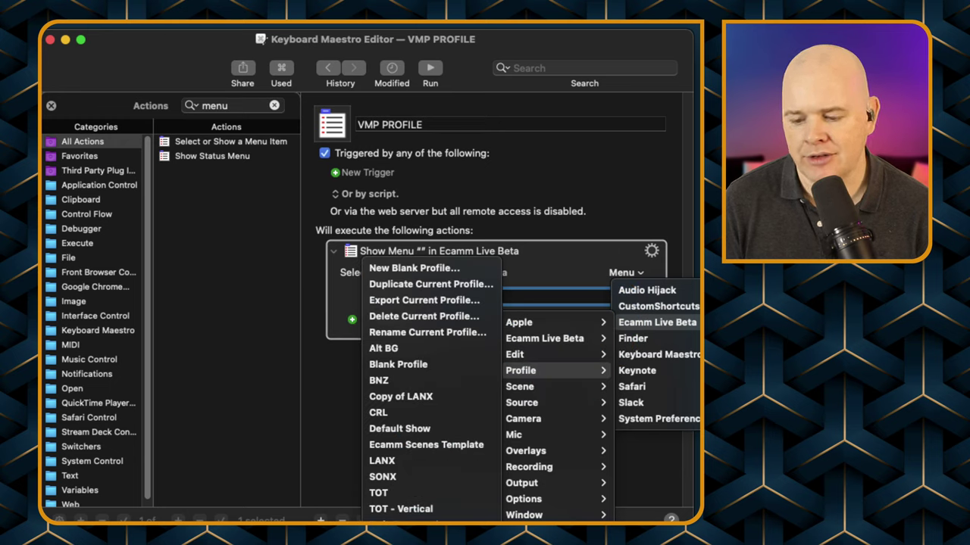
{"action": "left_click", "coordinate": [424, 509]}
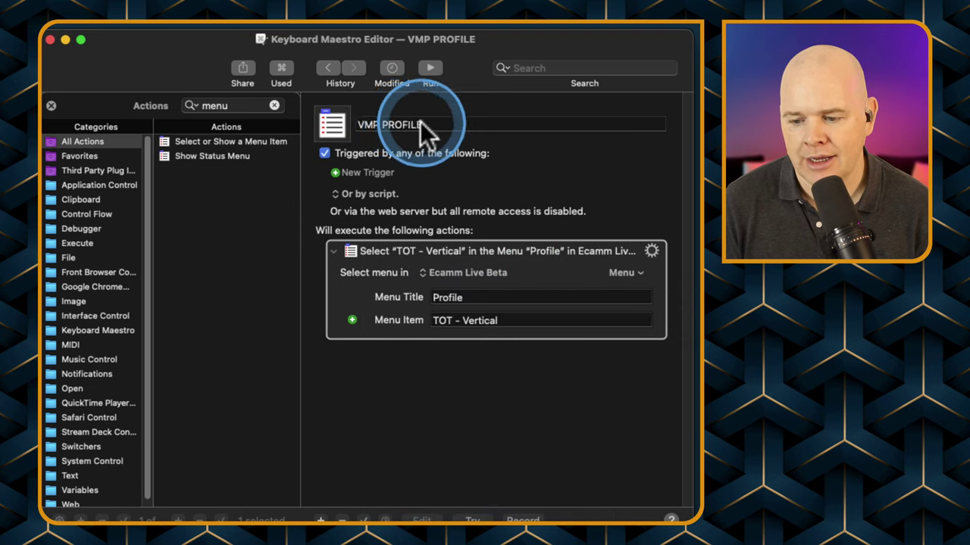
Rename the macro TOT Vertical PROFILE and close the list of available actions
{"action": "left_click", "coordinate": [379, 125]}
{"action": "type", "text": "TOT Vertic"}
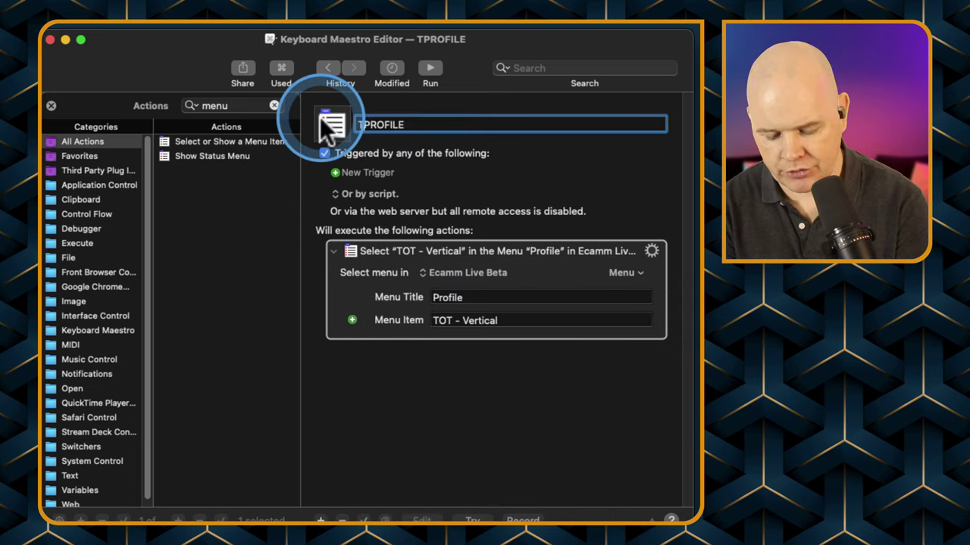
{"action": "type", "text": "al"}
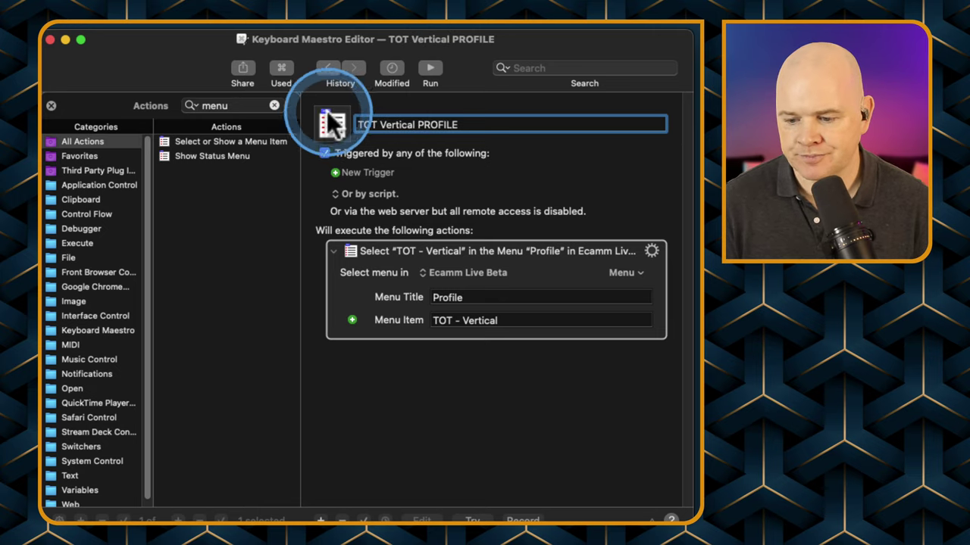
{"action": "left_click", "coordinate": [238, 244]}
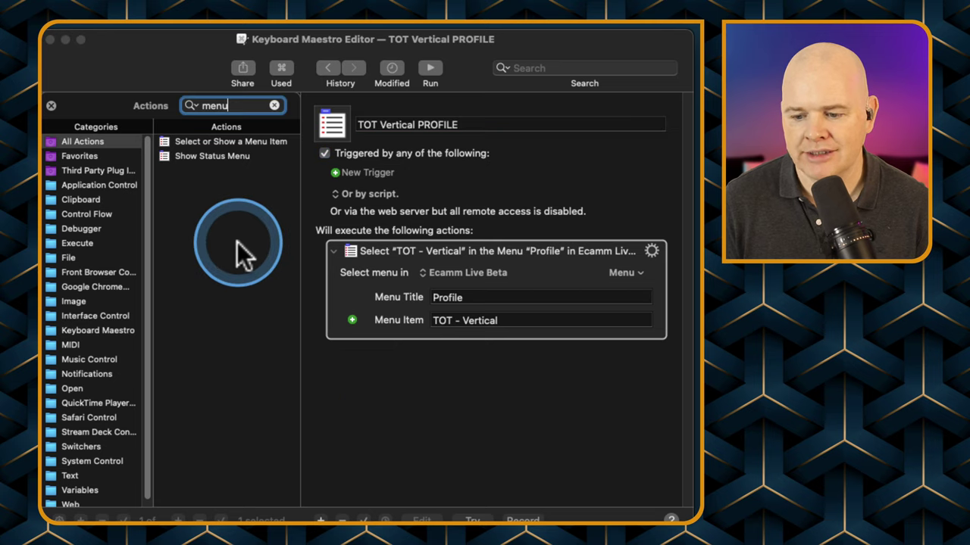
{"action": "left_click", "coordinate": [51, 105]}
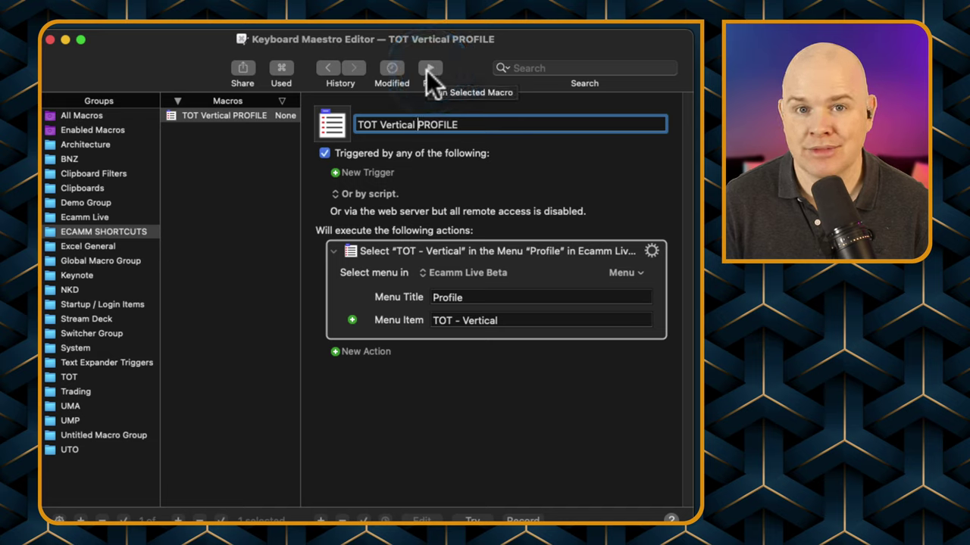
Switch to Stream Deck and add a Custom KM Link action to the third-row, seventh-column key on page 2 of TOT-Record
{"action": "left_click", "coordinate": [428, 70]}
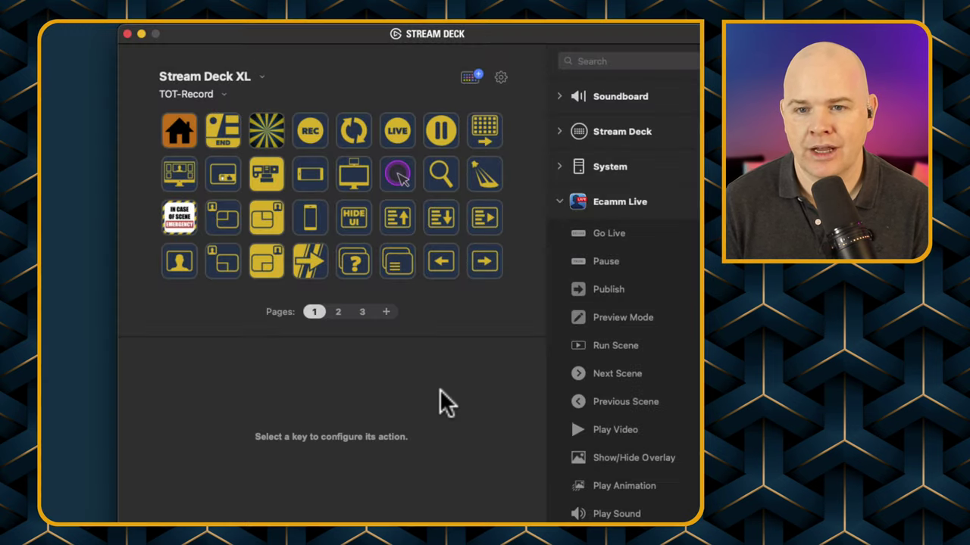
{"action": "left_click", "coordinate": [439, 390]}
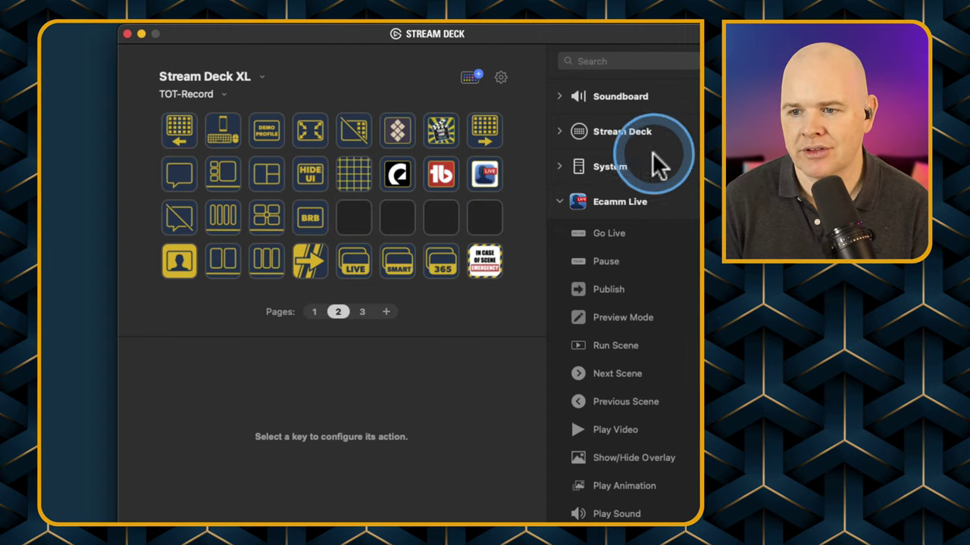
{"action": "left_click", "coordinate": [561, 203]}
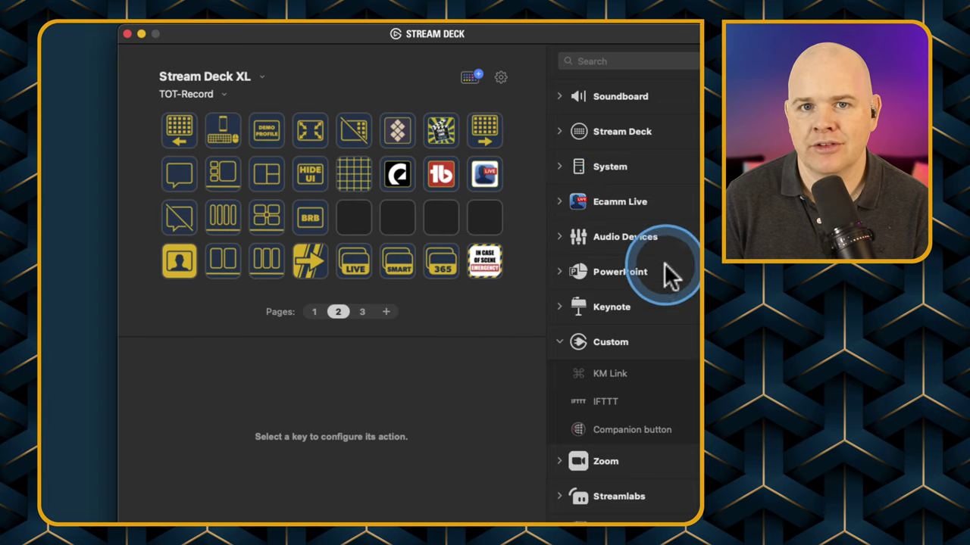
{"action": "left_click_drag", "start_coordinate": [573, 30], "coordinate": [524, 31]}
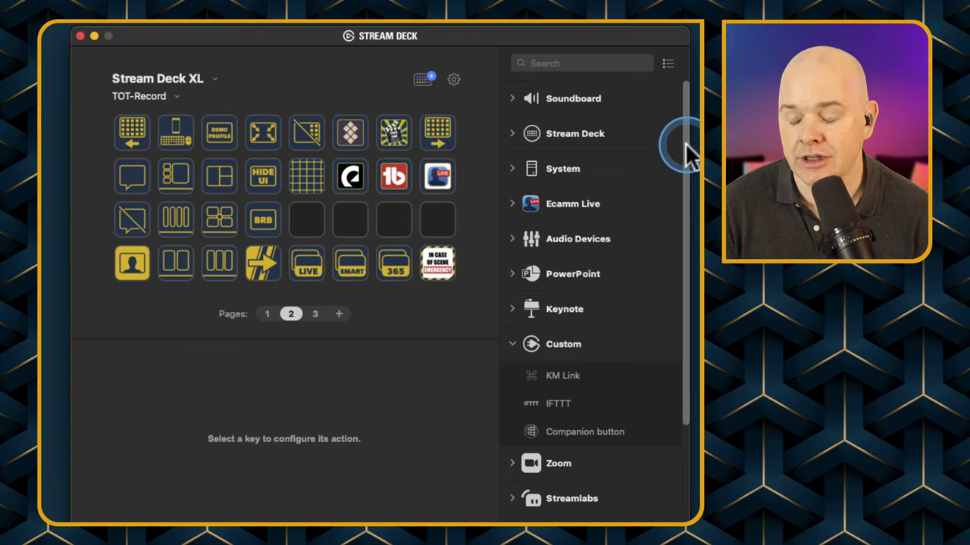
{"action": "left_click_drag", "start_coordinate": [685, 142], "coordinate": [682, 234]}
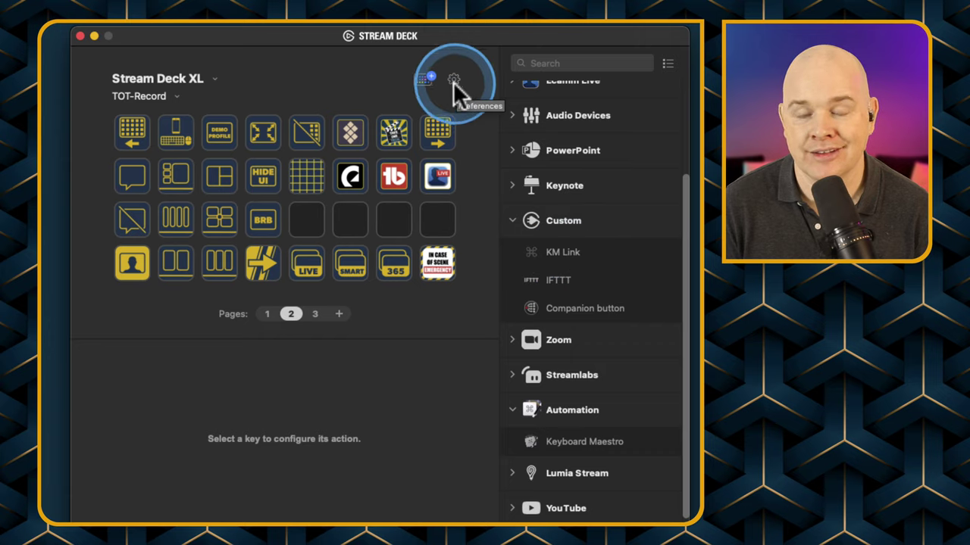
{"action": "left_click", "coordinate": [514, 219]}
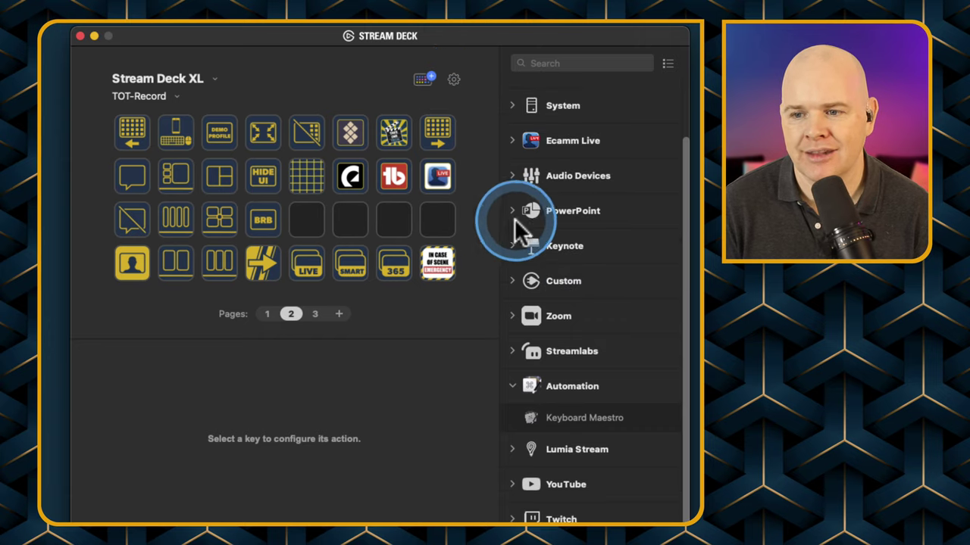
{"action": "left_click", "coordinate": [513, 281]}
{"action": "left_click_drag", "start_coordinate": [559, 311], "coordinate": [398, 226]}
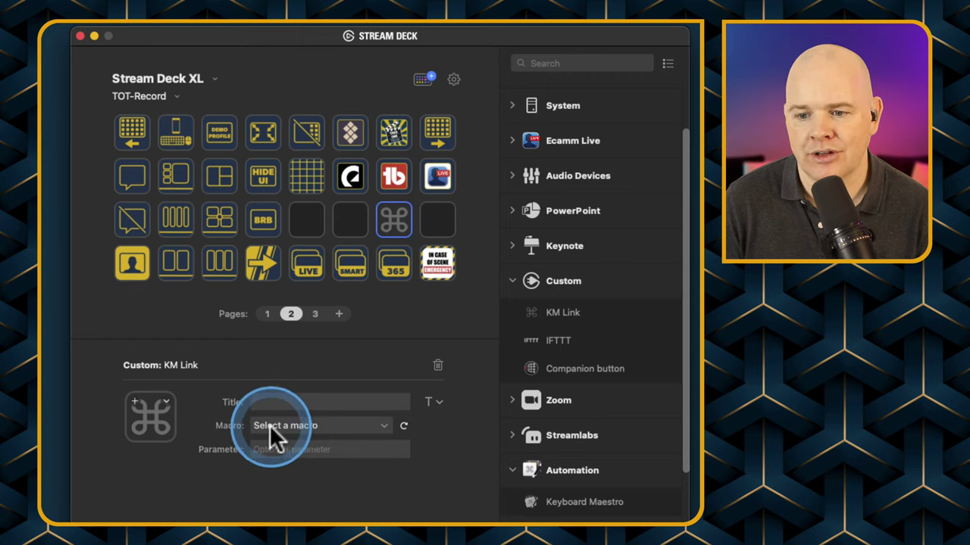
Assign the TOT Vertical PROFILE macro to the new KM Link key
{"action": "left_click", "coordinate": [387, 438]}
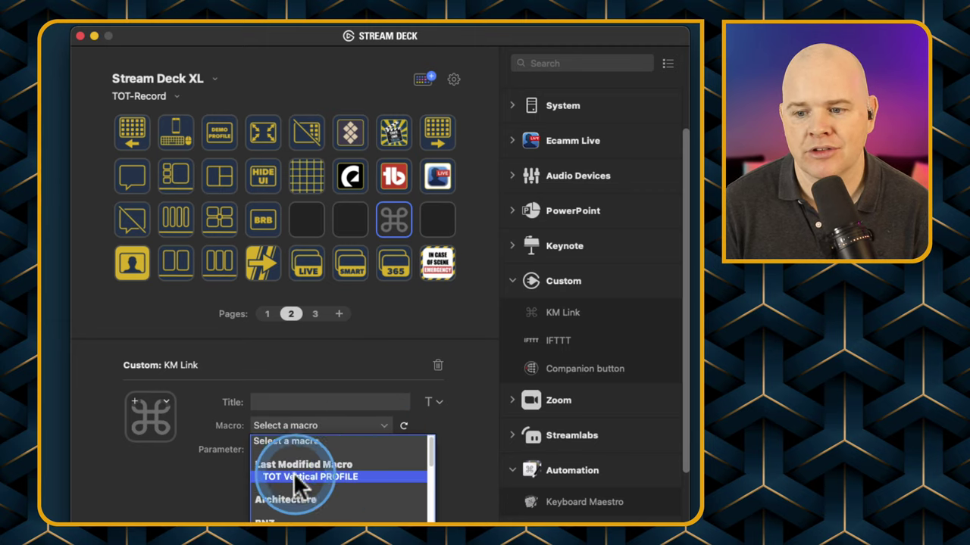
{"action": "scroll", "coordinate": [331, 477], "scroll_direction": "down", "scroll_amount": 1}
{"action": "scroll", "coordinate": [333, 479], "scroll_direction": "down", "scroll_amount": 10}
{"action": "scroll", "coordinate": [333, 483], "scroll_direction": "up", "scroll_amount": 10}
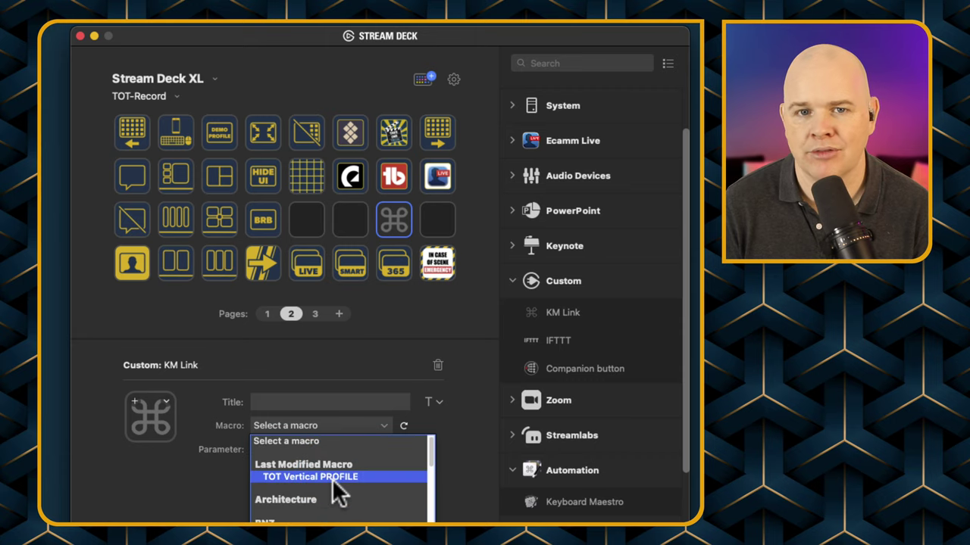
{"action": "left_click", "coordinate": [285, 477]}
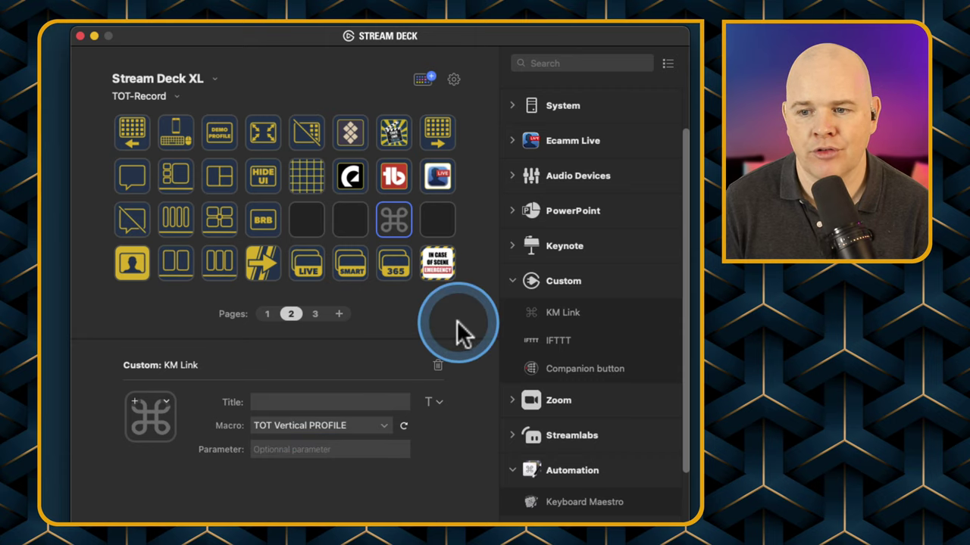